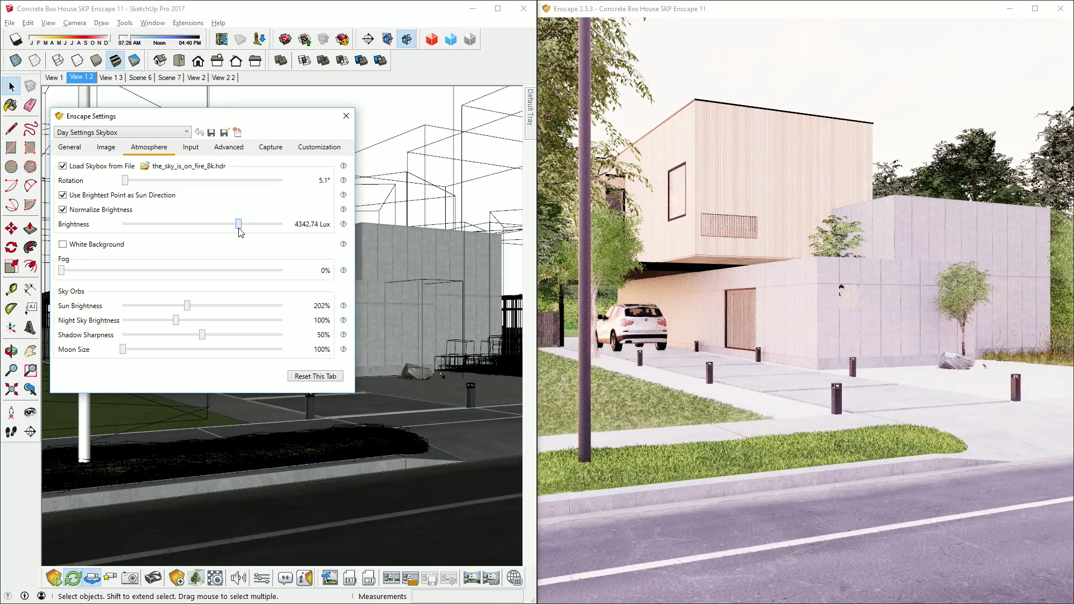
# Step: Dim the_sky_is_on_fire skybox to about 921 lux and rotate it to roughly 92° for red dusk light
pyautogui.moveTo(239, 227); pyautogui.dragTo(222, 227)
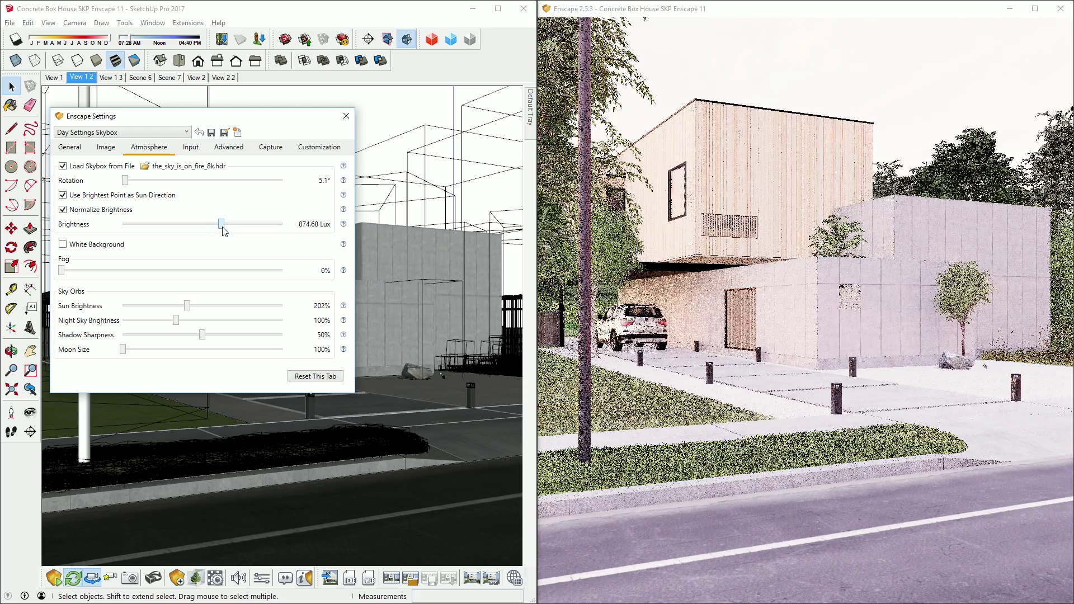
pyautogui.moveTo(125, 180); pyautogui.dragTo(175, 182)
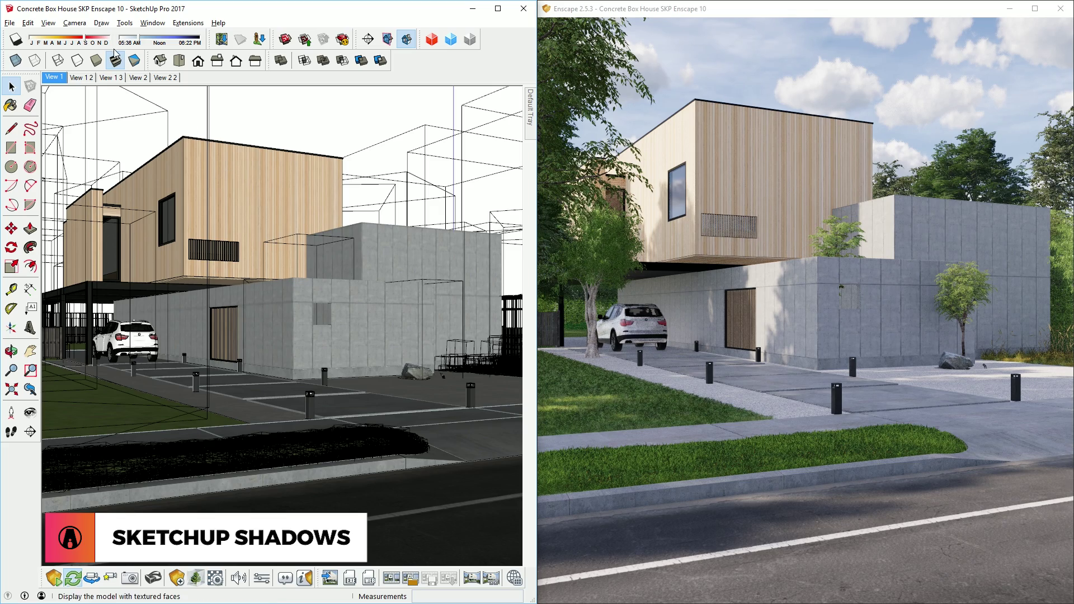
# Step: Set the sun date to late December and the shadow time to 11:22 AM
pyautogui.moveTo(140, 43); pyautogui.dragTo(198, 41)
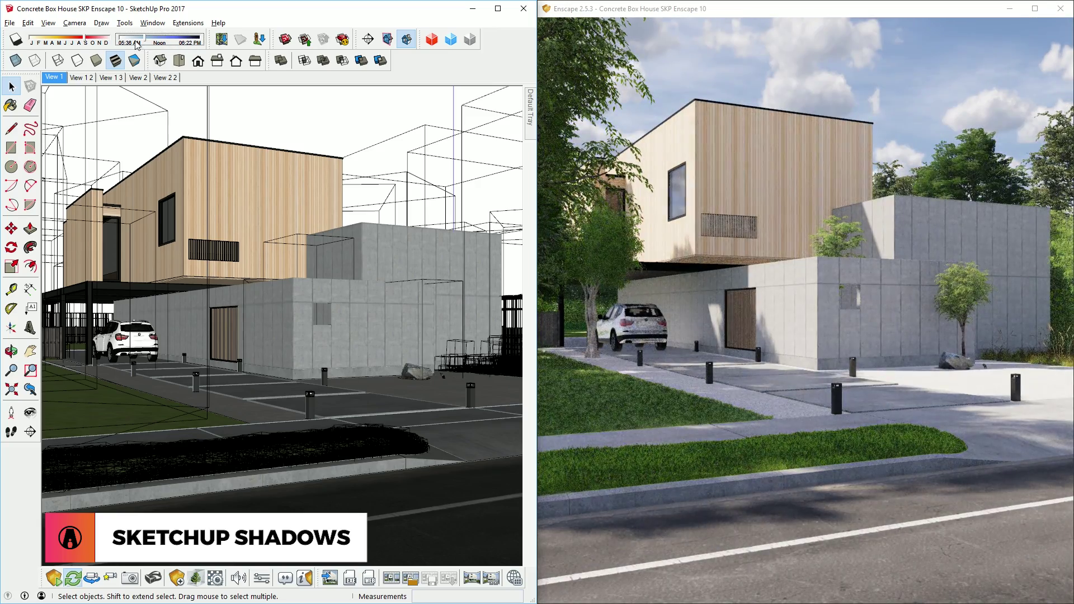
pyautogui.moveTo(93, 40); pyautogui.dragTo(129, 44)
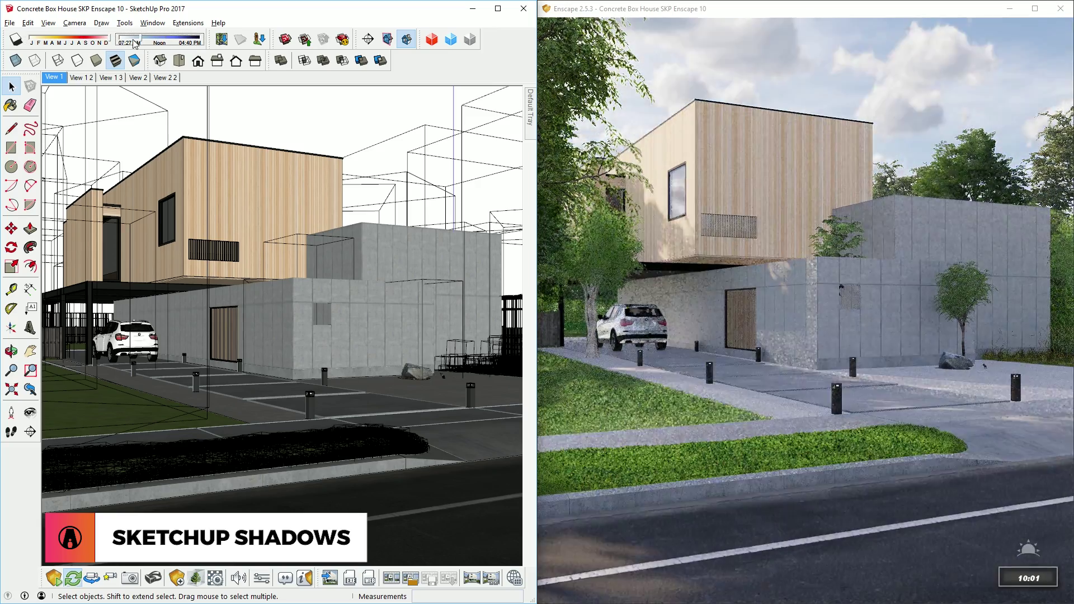
pyautogui.moveTo(532, 124)
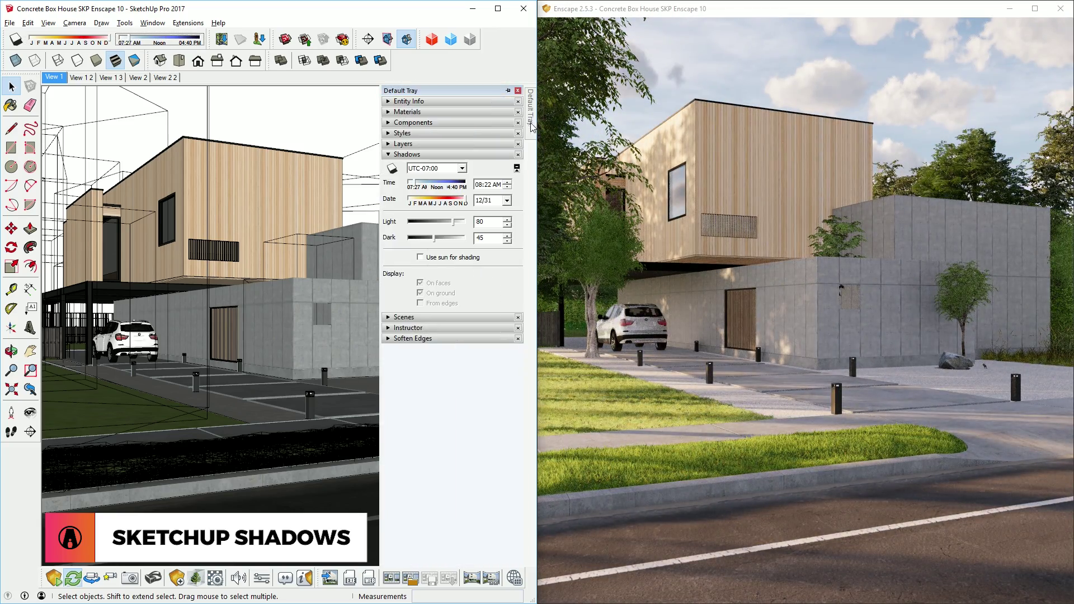
pyautogui.click(507, 182)
pyautogui.click(508, 183)
pyautogui.click(508, 182)
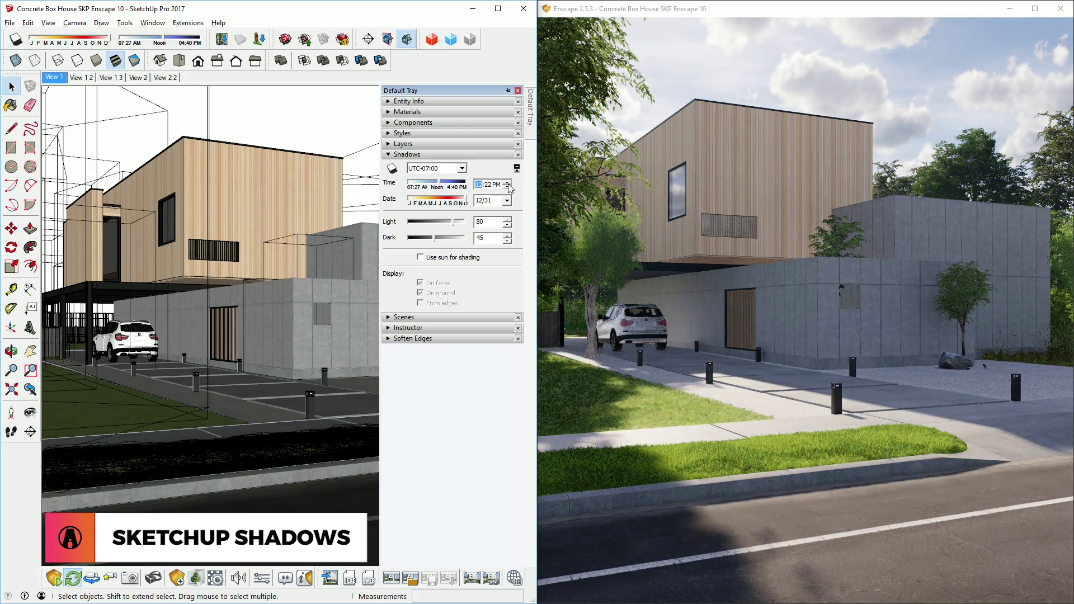
pyautogui.click(58, 78)
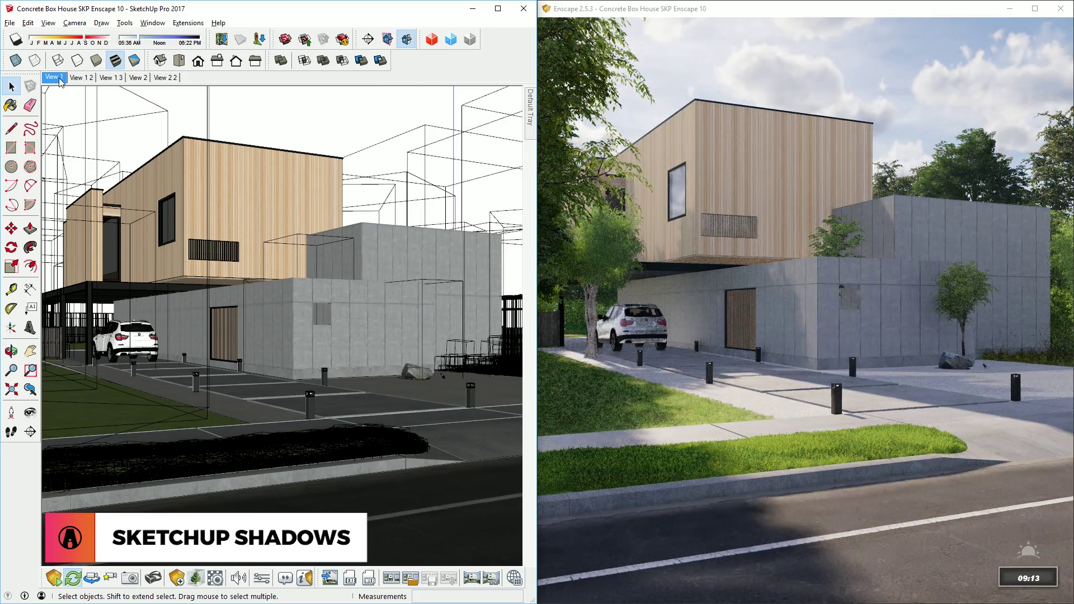
# Step: Turn on cast shadows, then move the sun later in the day and change the month
pyautogui.click(15, 44)
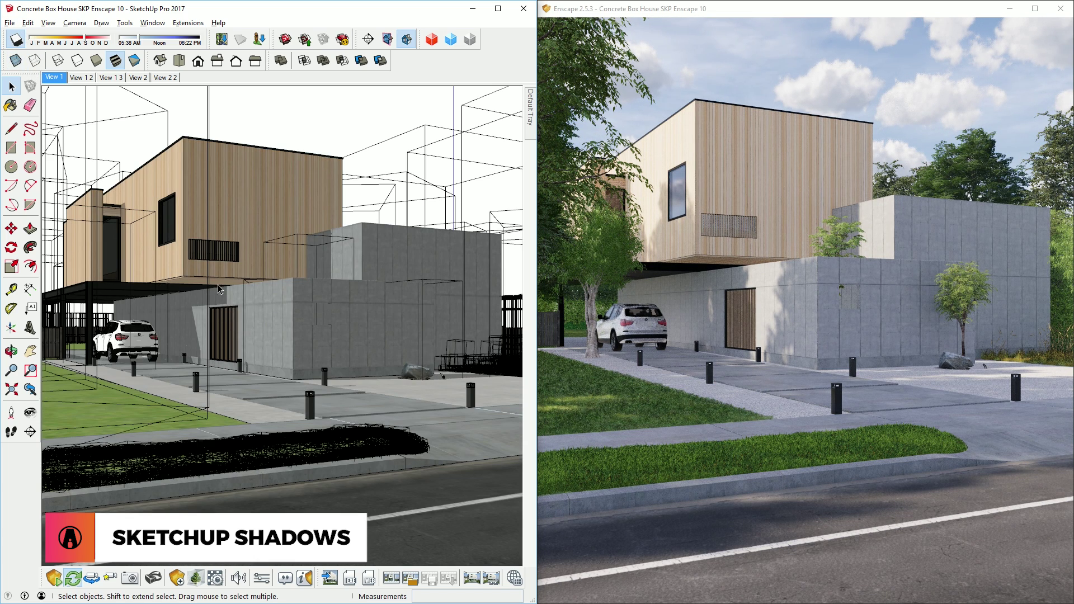
pyautogui.moveTo(140, 43); pyautogui.dragTo(183, 42)
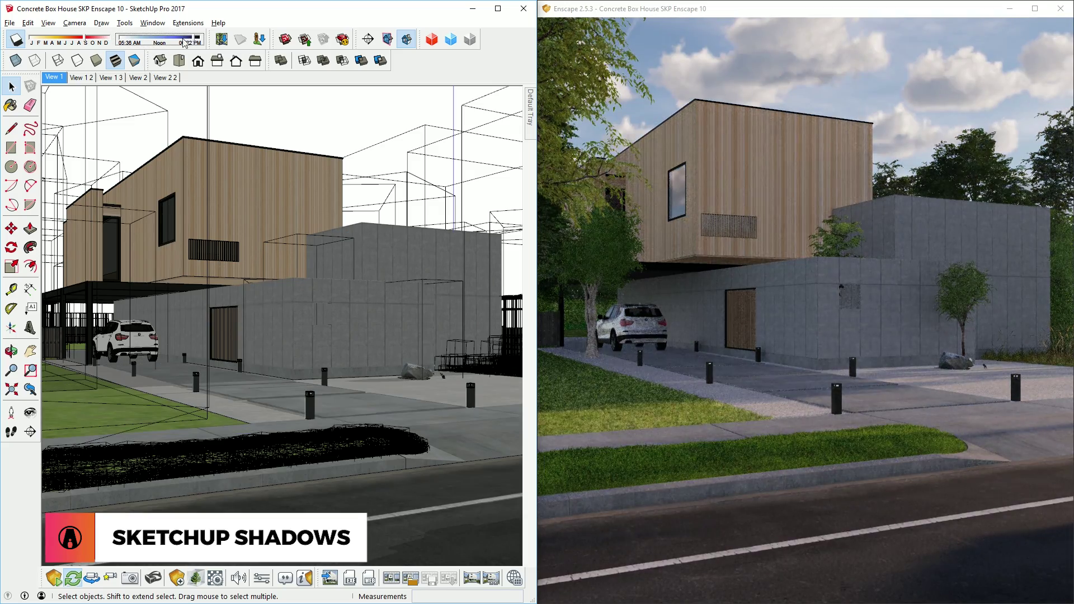
pyautogui.click(109, 43)
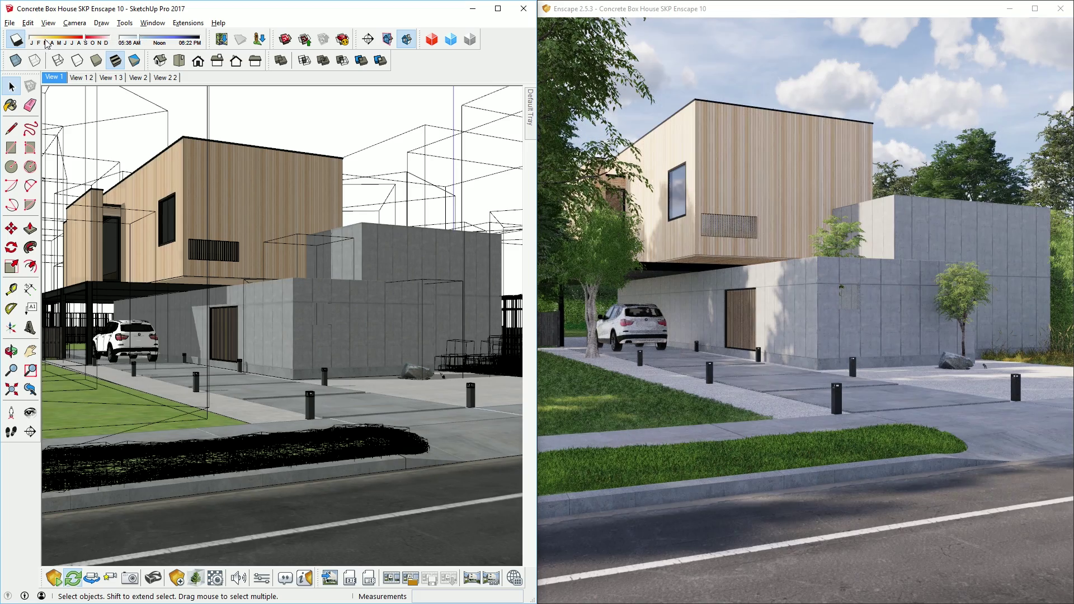
# Step: Bring up the Add Location geo-location map from the File menu
pyautogui.click(10, 23)
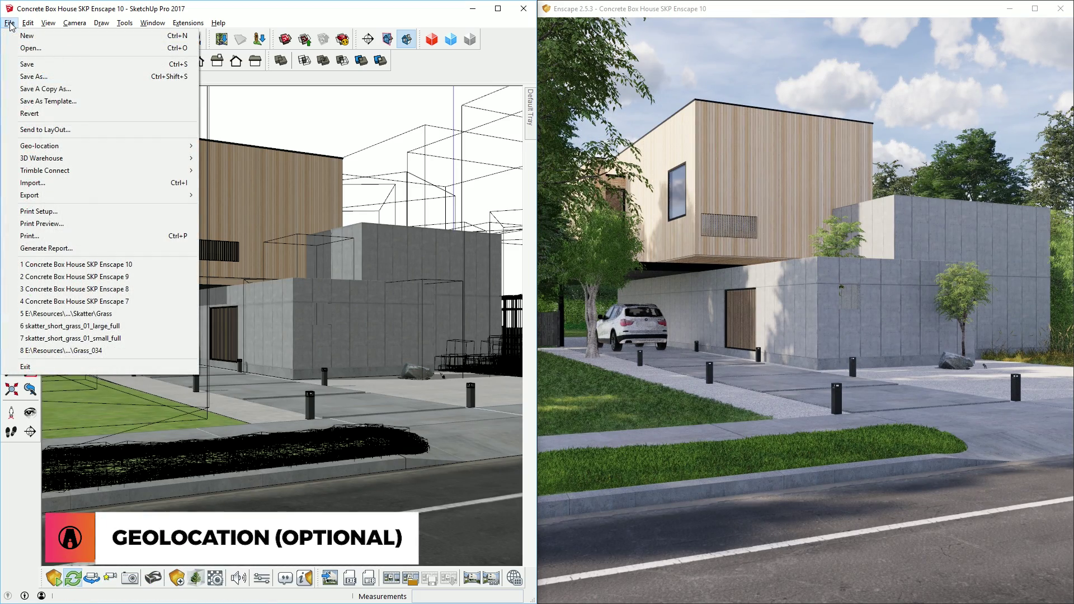
pyautogui.moveTo(46, 148)
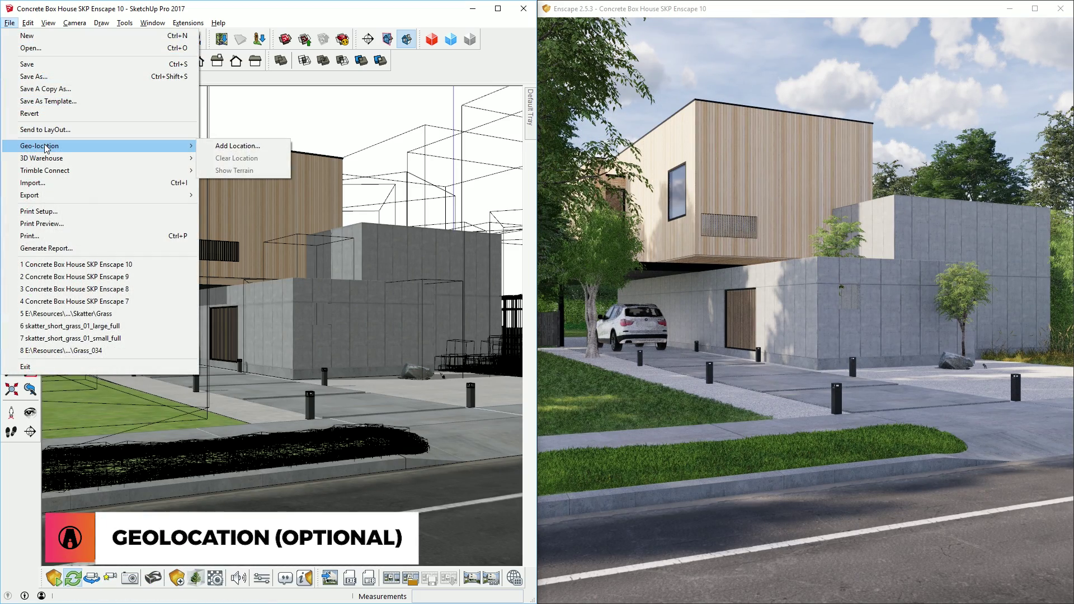
pyautogui.click(233, 146)
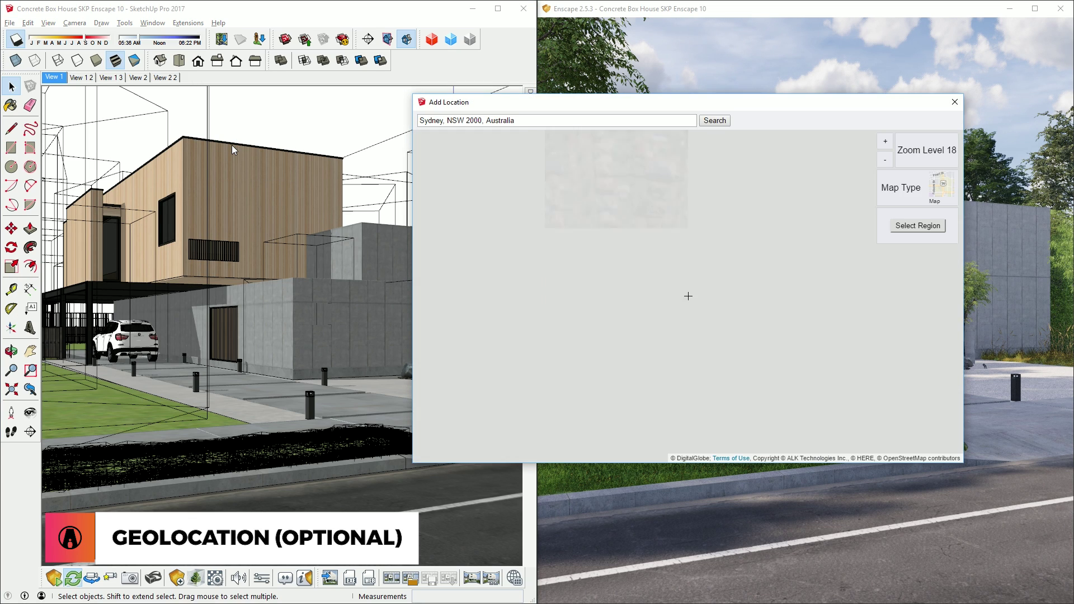
# Step: Search the map for New York and zoom in on it
pyautogui.moveTo(515, 120); pyautogui.dragTo(412, 122)
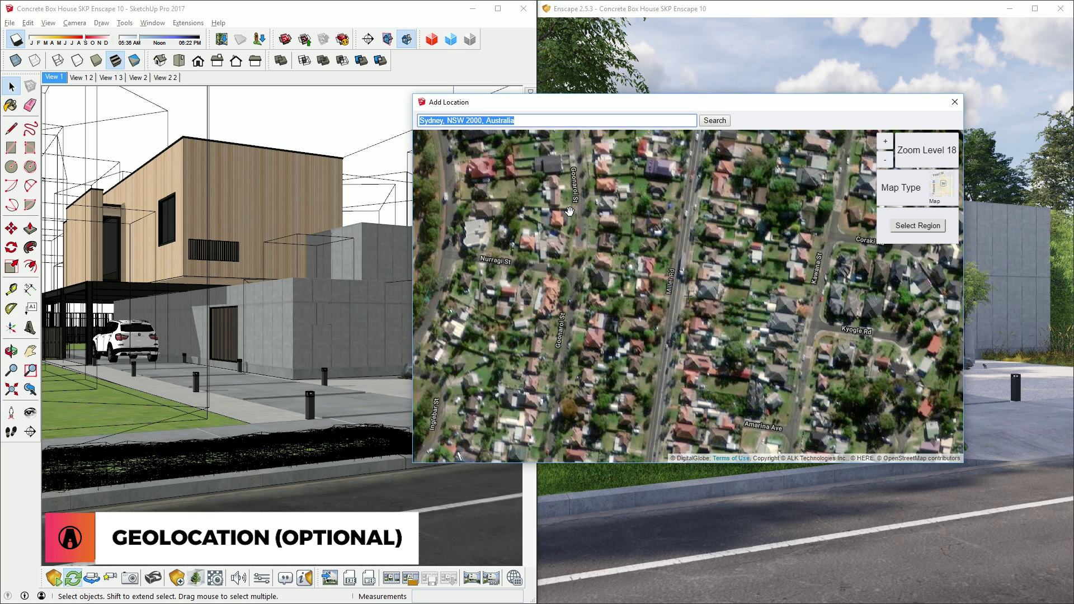
pyautogui.scroll(-3, 670, 297)
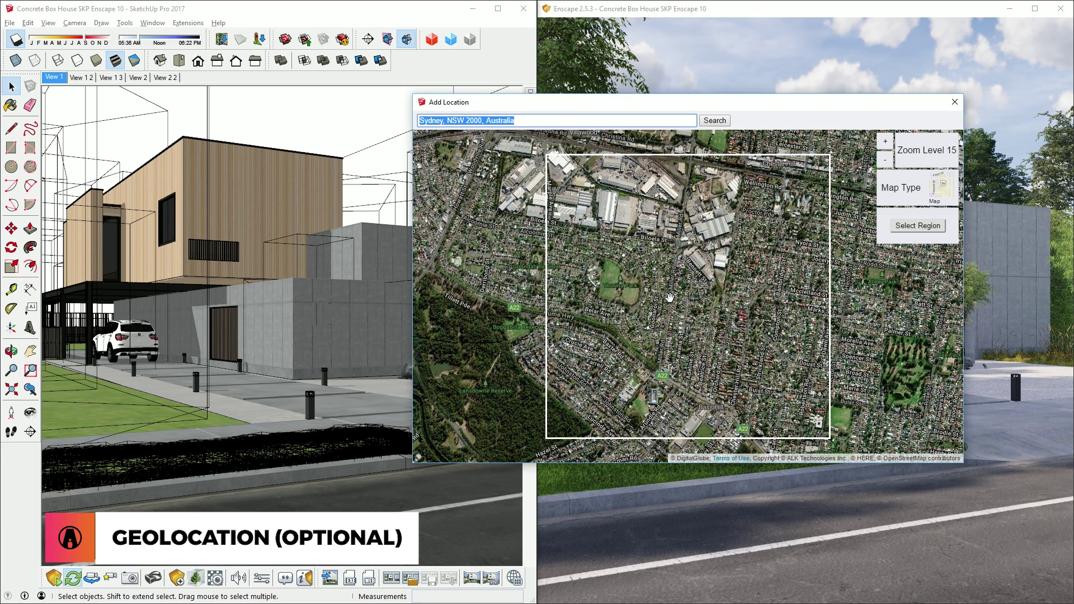
pyautogui.write('New York')
pyautogui.press('Return')
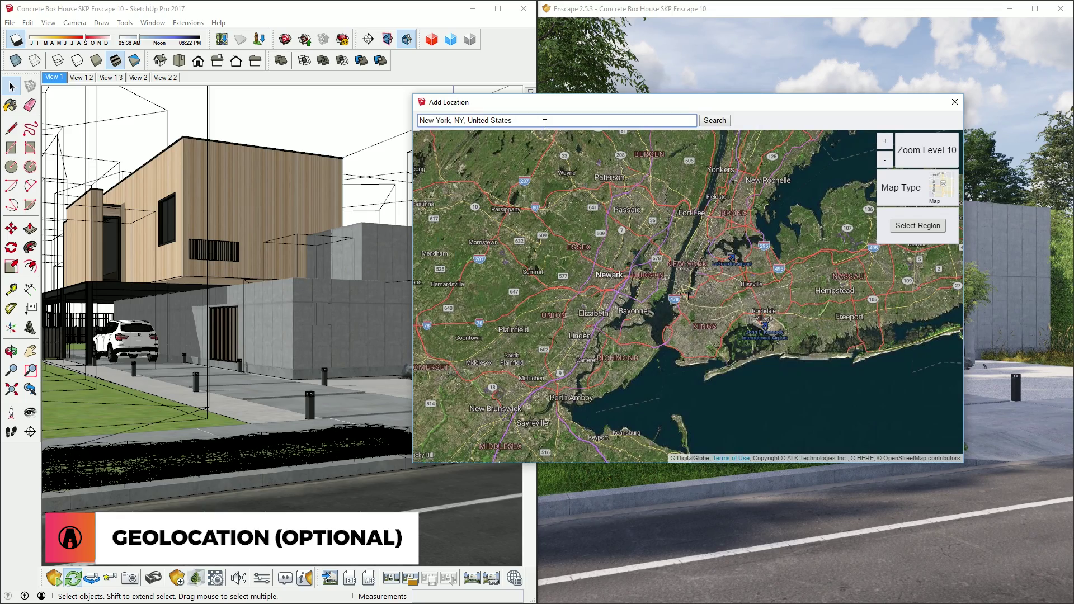
pyautogui.scroll(6, 684, 282)
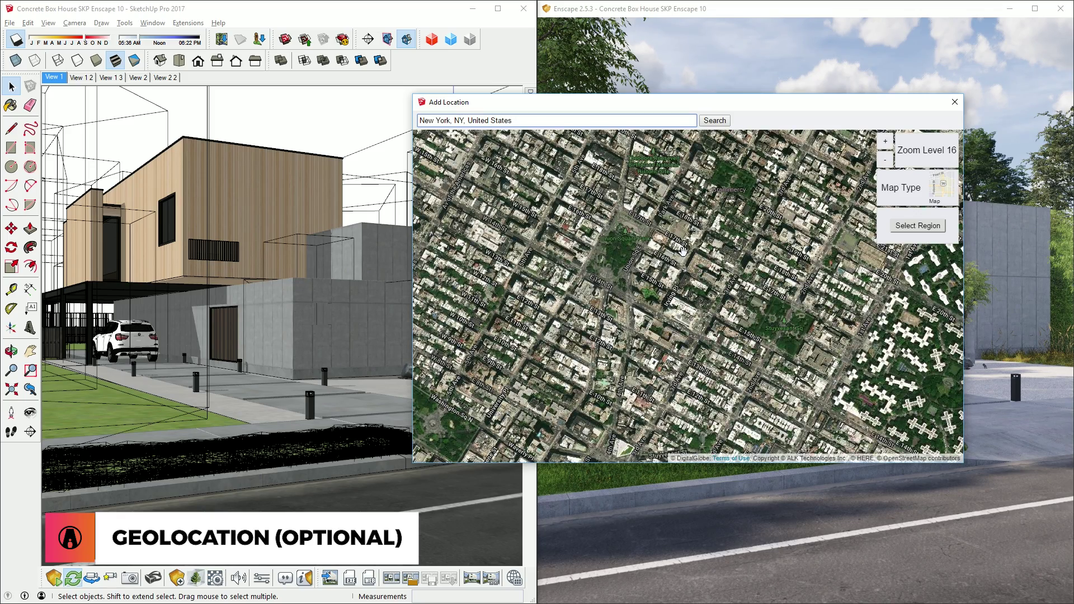
# Step: Mark the site region, then in Enscape Settings turn off Auto Exposure and set Exposure Brightness to 45%
pyautogui.click(919, 226)
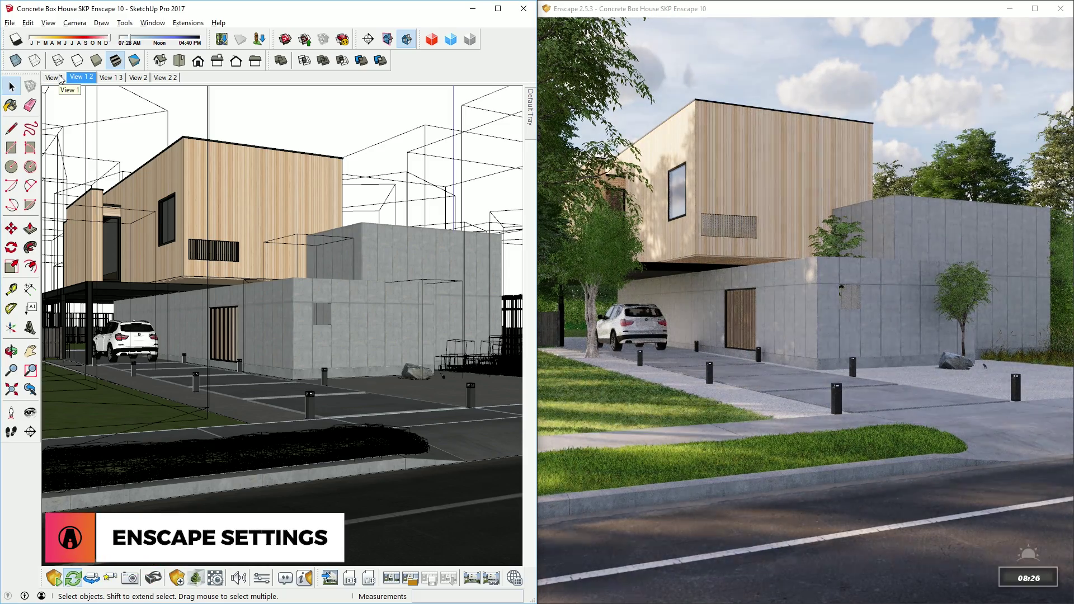
pyautogui.click(262, 579)
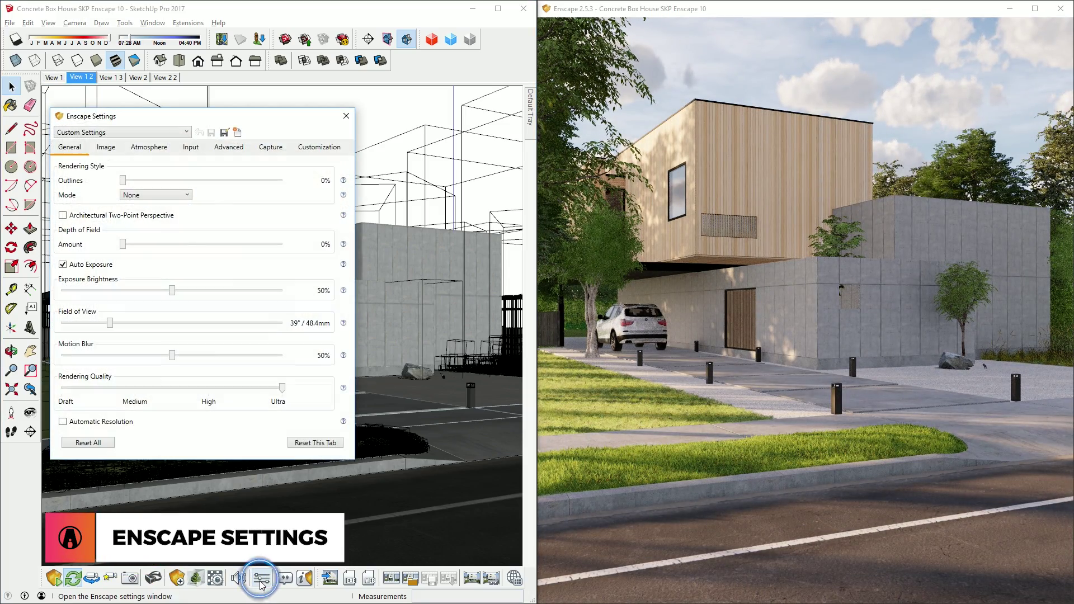
pyautogui.click(95, 267)
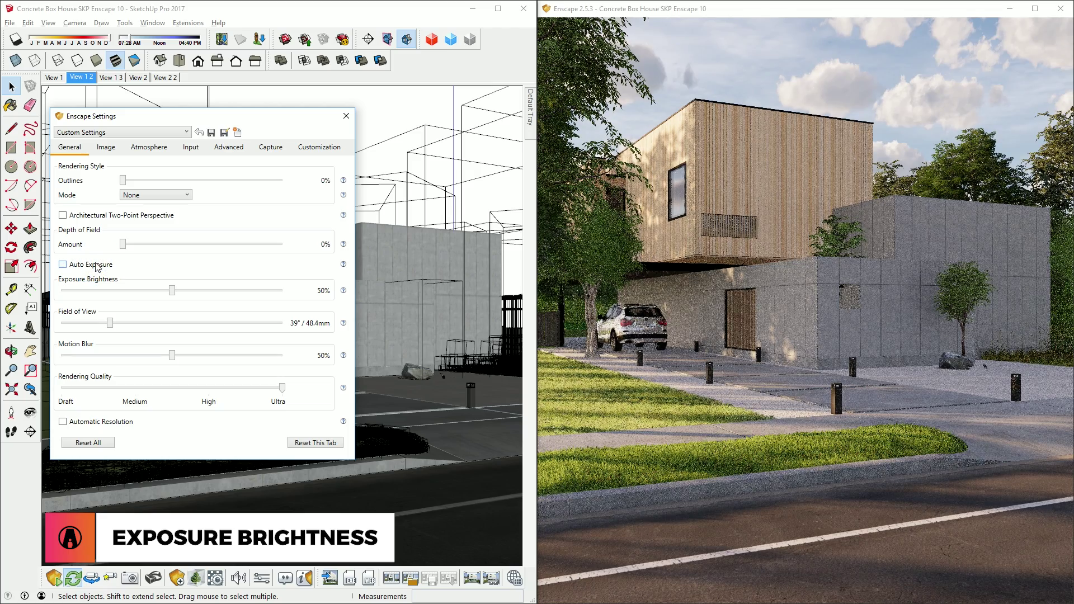
pyautogui.moveTo(172, 291)
pyautogui.mouseDown()
pyautogui.moveTo(220, 294)
pyautogui.moveTo(118, 296)
pyautogui.moveTo(214, 291)
pyautogui.moveTo(161, 293)
pyautogui.mouseUp()
# Step: Preview the White and Light View render modes, then set Mode back to None
pyautogui.click(182, 195)
pyautogui.click(177, 219)
pyautogui.click(168, 195)
pyautogui.click(163, 241)
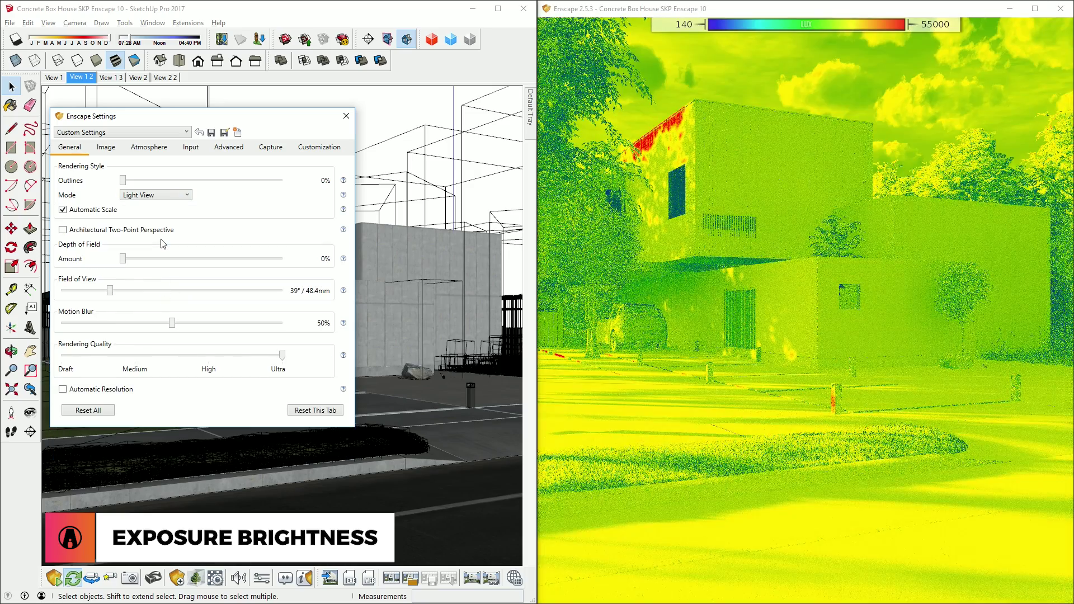
pyautogui.click(157, 195)
pyautogui.click(158, 210)
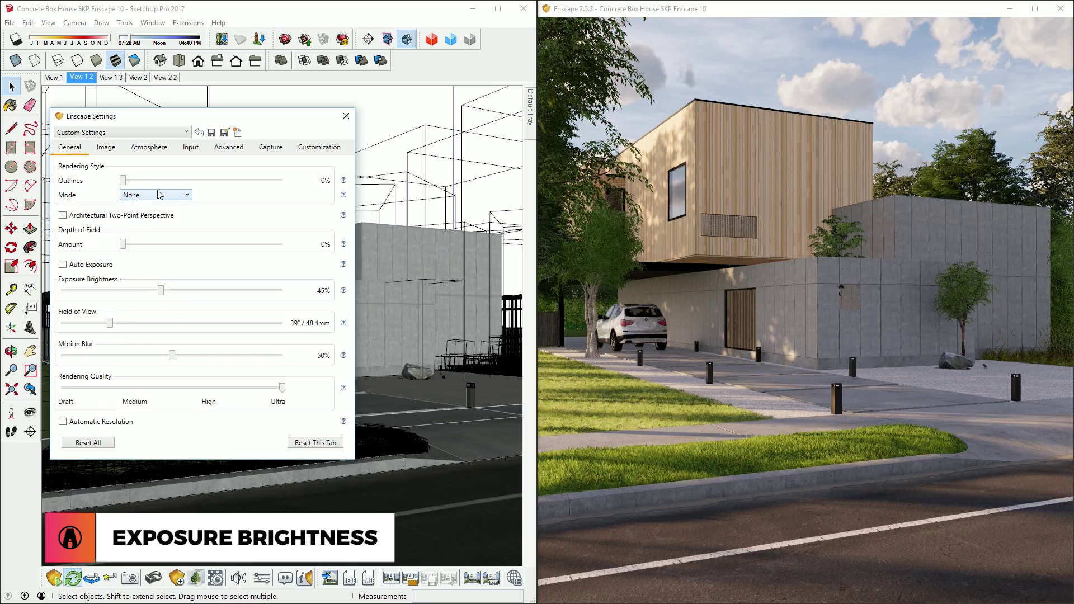
# Step: On the Atmosphere tab, adjust Sun Brightness and test Shadow Sharpness, returning it to 50%
pyautogui.click(149, 147)
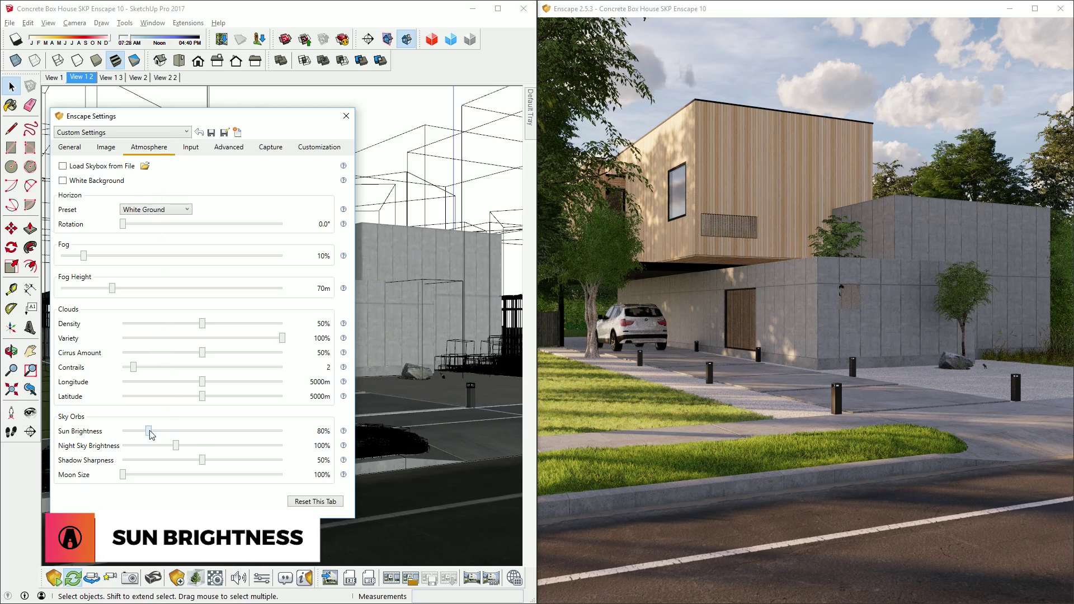
pyautogui.moveTo(151, 434); pyautogui.dragTo(309, 450)
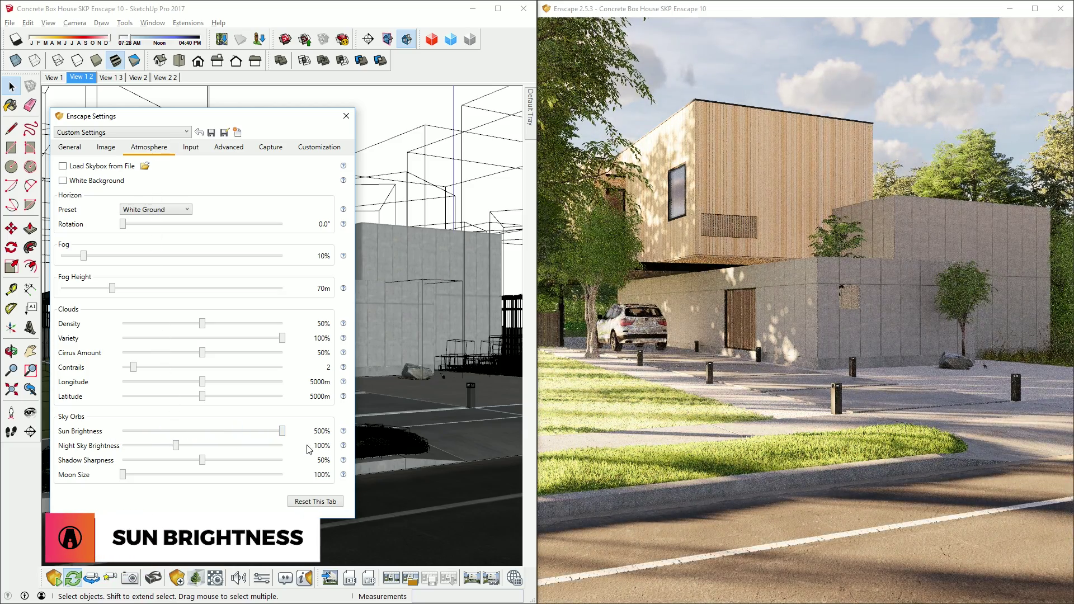
pyautogui.moveTo(217, 434)
pyautogui.mouseDown()
pyautogui.moveTo(111, 437)
pyautogui.moveTo(205, 432)
pyautogui.mouseUp()
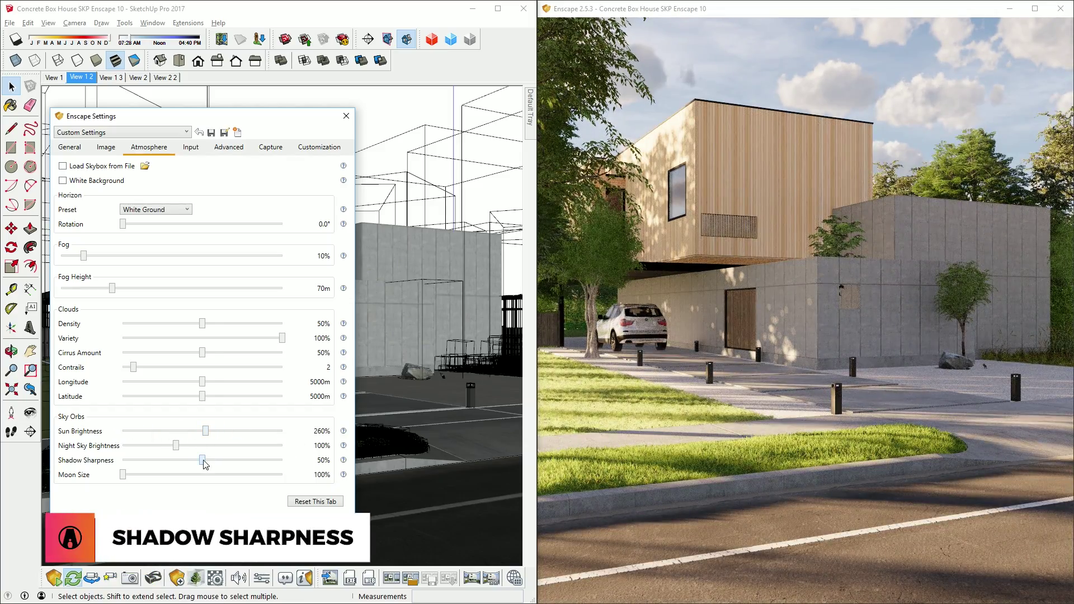
pyautogui.moveTo(167, 465); pyautogui.dragTo(282, 464)
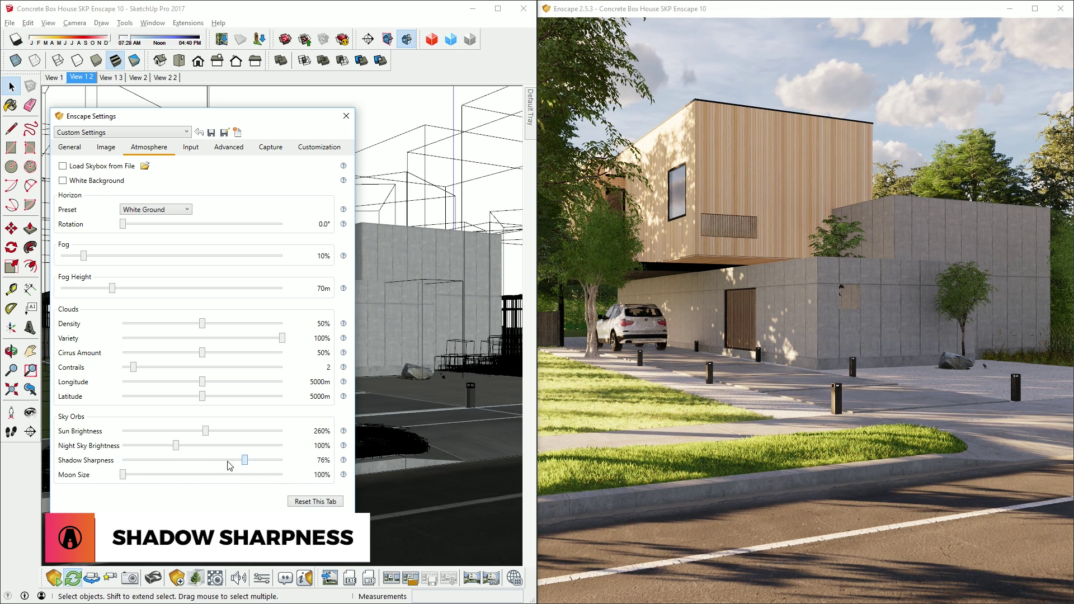
pyautogui.moveTo(282, 460); pyautogui.dragTo(203, 461)
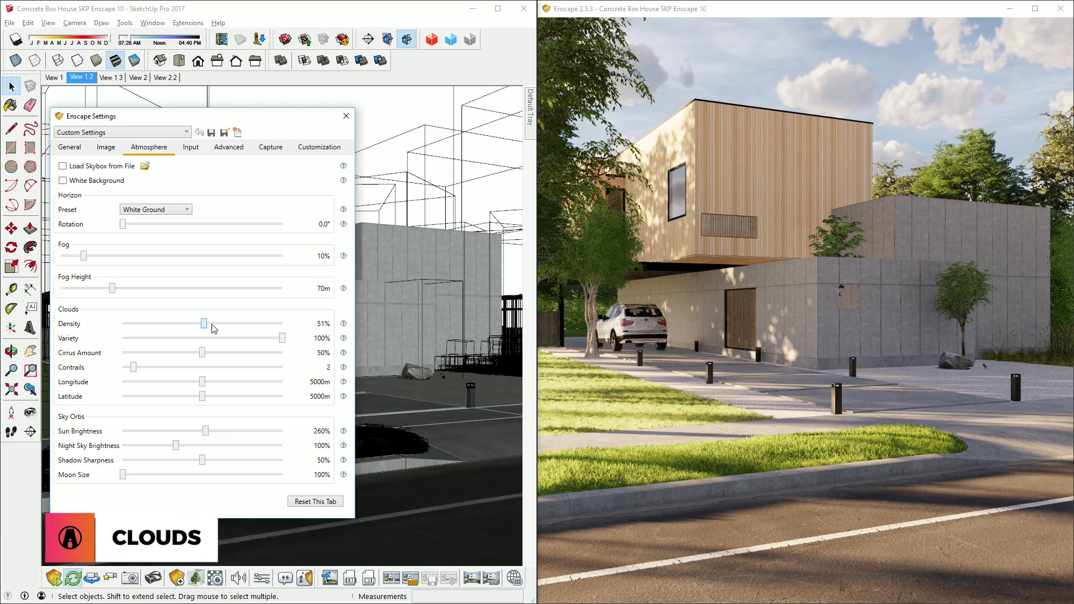
# Step: Try 100% cloud density for overcast, readjust sun brightness, then return clouds to 50%
pyautogui.moveTo(212, 324); pyautogui.dragTo(70, 345)
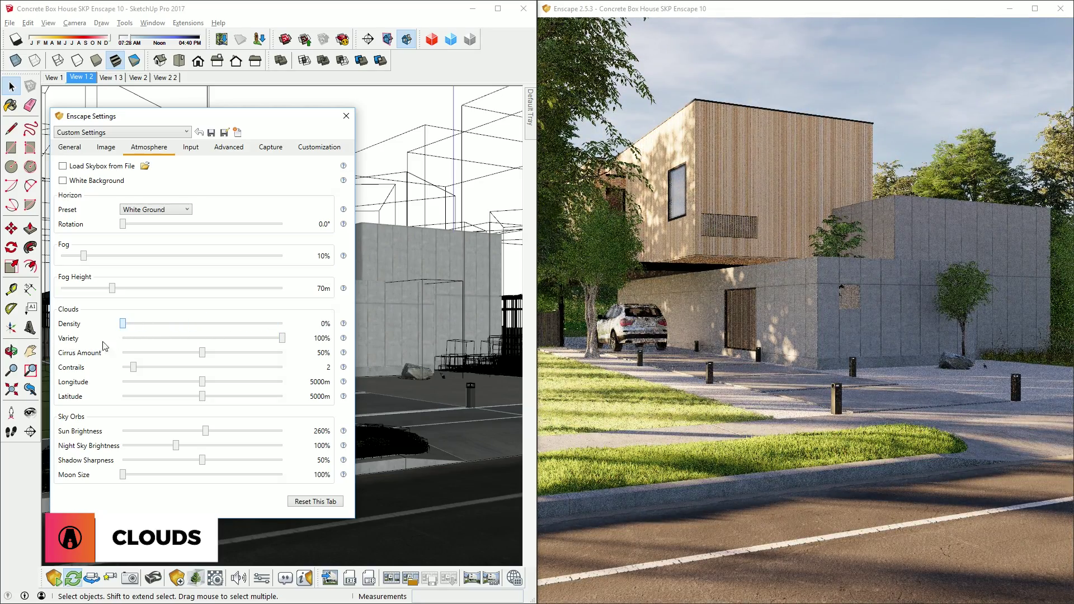
pyautogui.moveTo(229, 341); pyautogui.dragTo(321, 337)
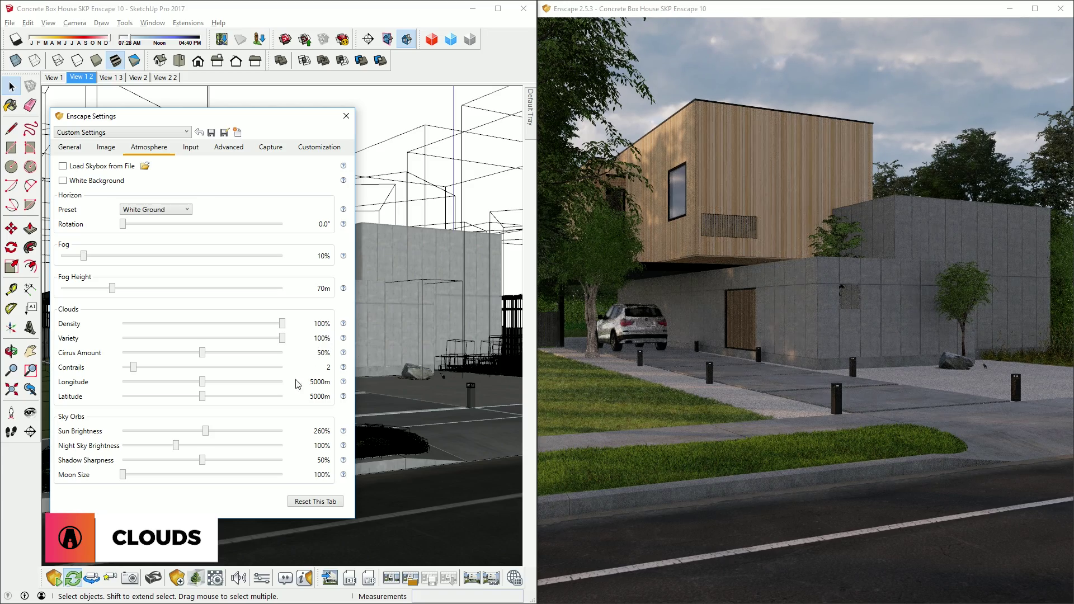
pyautogui.moveTo(180, 437); pyautogui.dragTo(214, 428)
pyautogui.moveTo(282, 323); pyautogui.dragTo(202, 324)
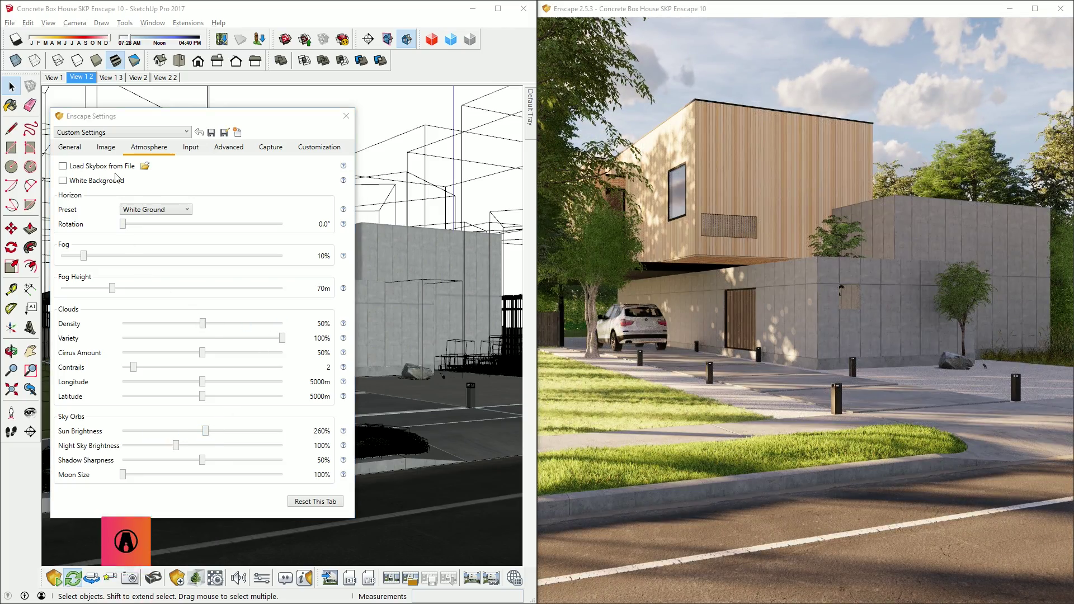
# Step: With Auto Contrast off, set Highlights 35%, Shadows 33% and Color Temperature 6148K
pyautogui.click(110, 149)
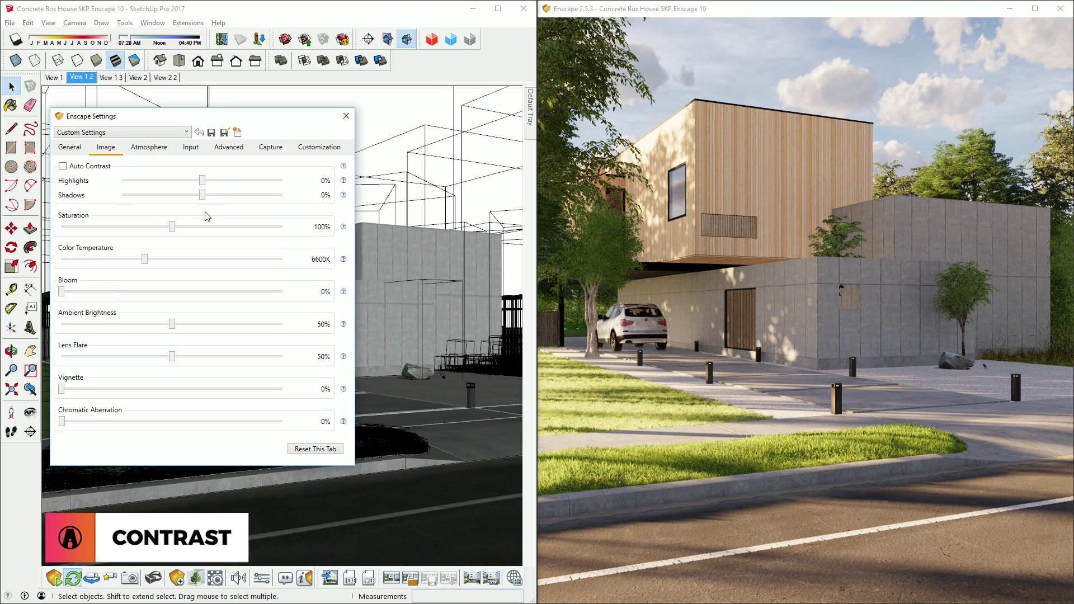
pyautogui.click(72, 170)
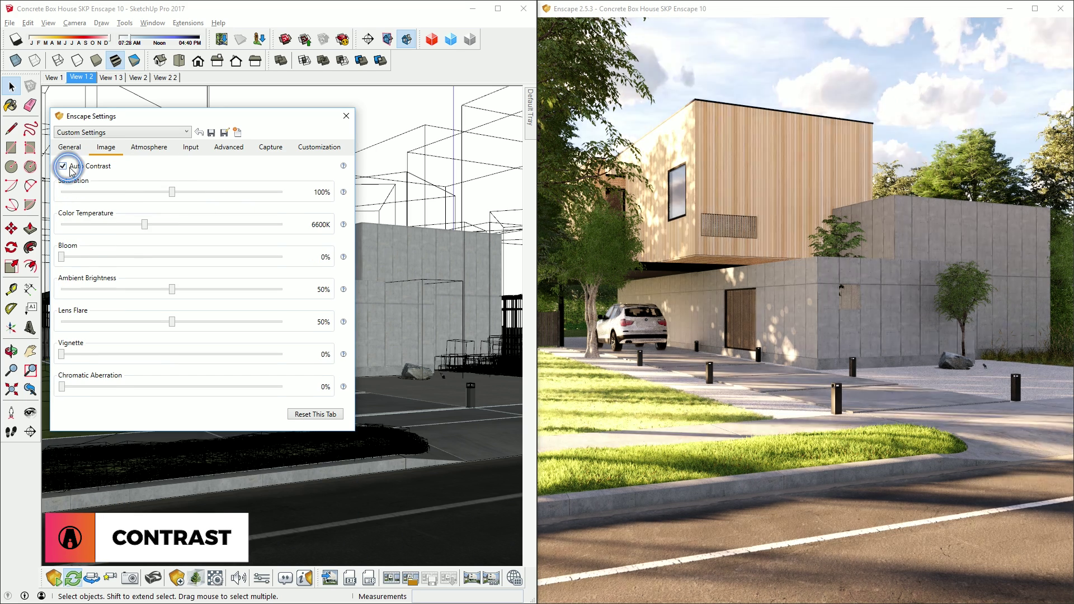
pyautogui.click(66, 168)
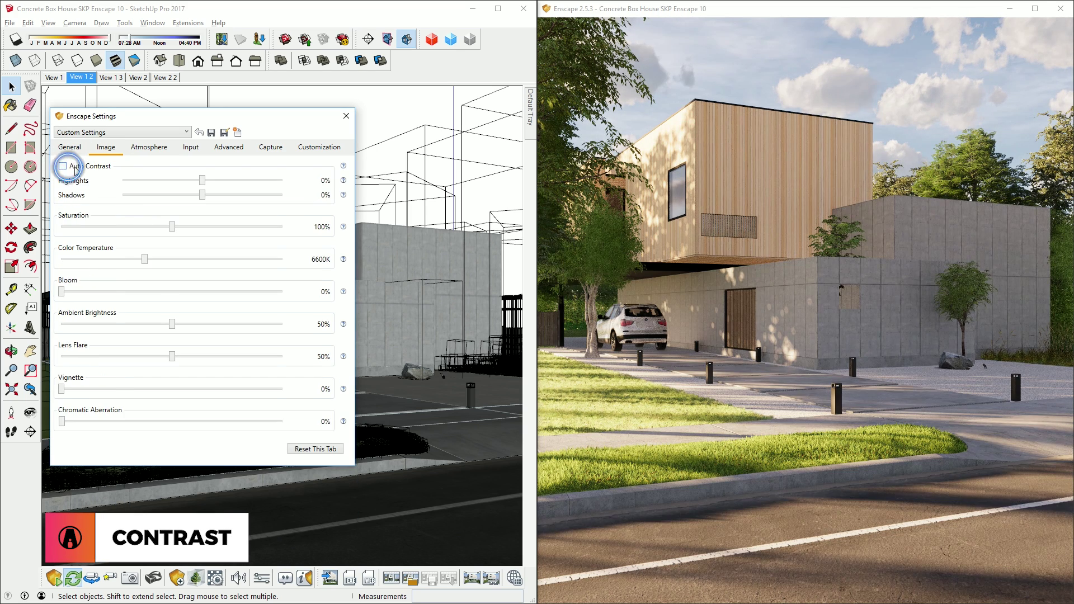
pyautogui.moveTo(202, 180); pyautogui.dragTo(283, 180)
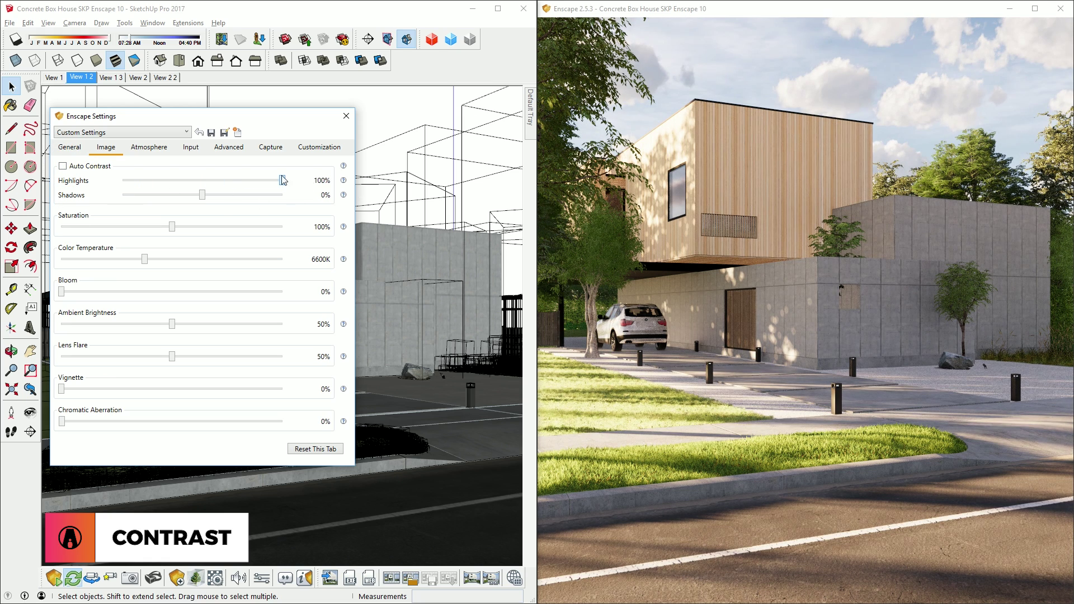
pyautogui.moveTo(203, 195); pyautogui.dragTo(230, 199)
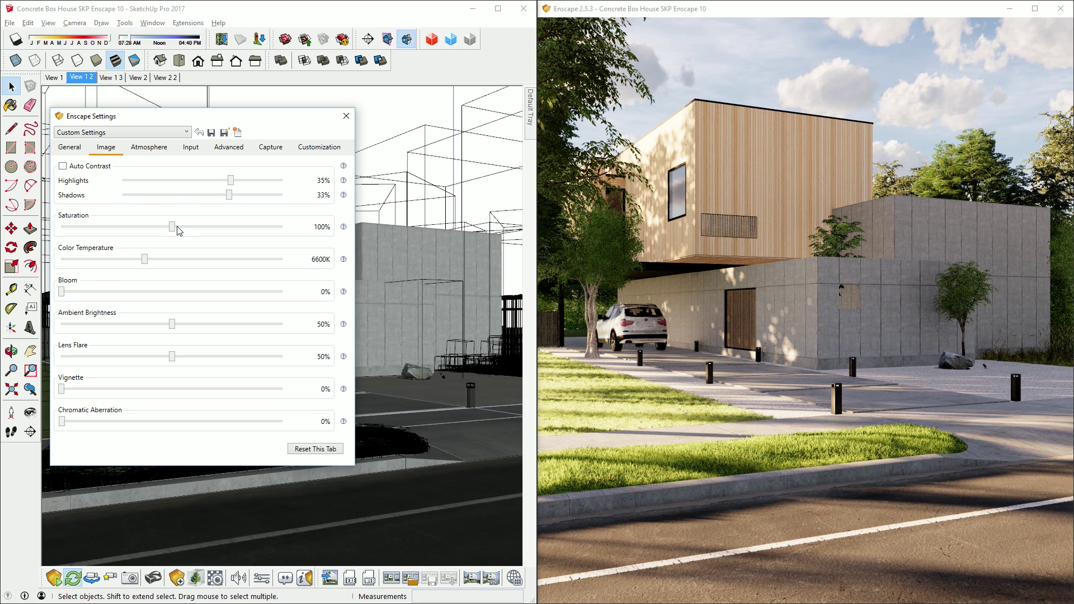
pyautogui.moveTo(171, 227)
pyautogui.mouseDown()
pyautogui.moveTo(90, 228)
pyautogui.moveTo(238, 227)
pyautogui.moveTo(189, 228)
pyautogui.mouseUp()
pyautogui.moveTo(165, 267); pyautogui.dragTo(61, 259)
pyautogui.moveTo(21, 289); pyautogui.dragTo(132, 280)
# Step: Set the Capture render resolution to Custom
pyautogui.click(272, 148)
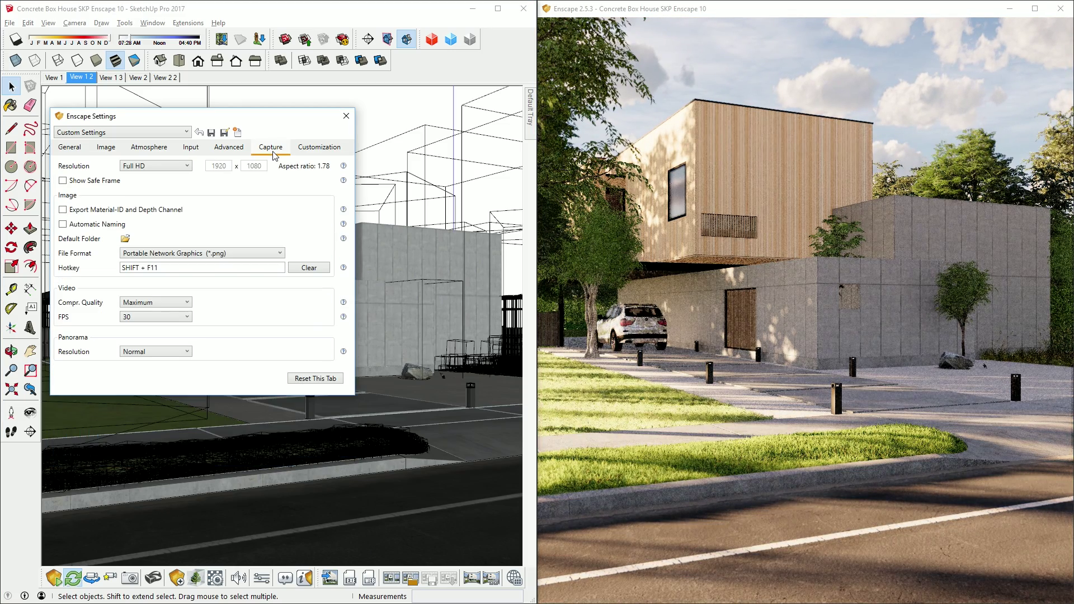
pyautogui.click(191, 172)
pyautogui.click(146, 223)
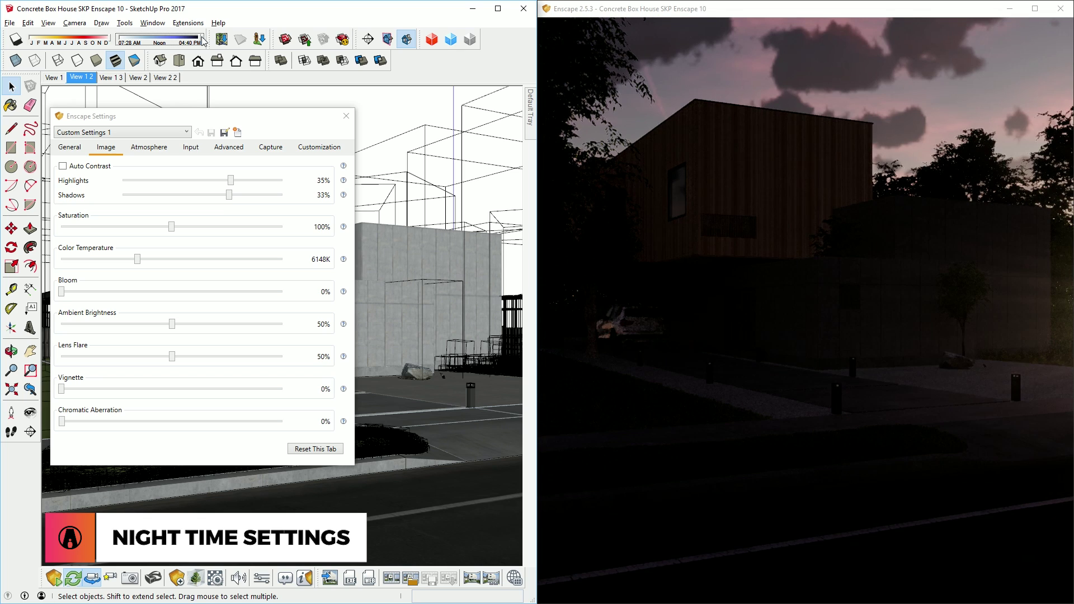
# Step: Step the time of day toward night, set Exposure Brightness to 100% and enable Auto Exposure
pyautogui.moveTo(528, 124)
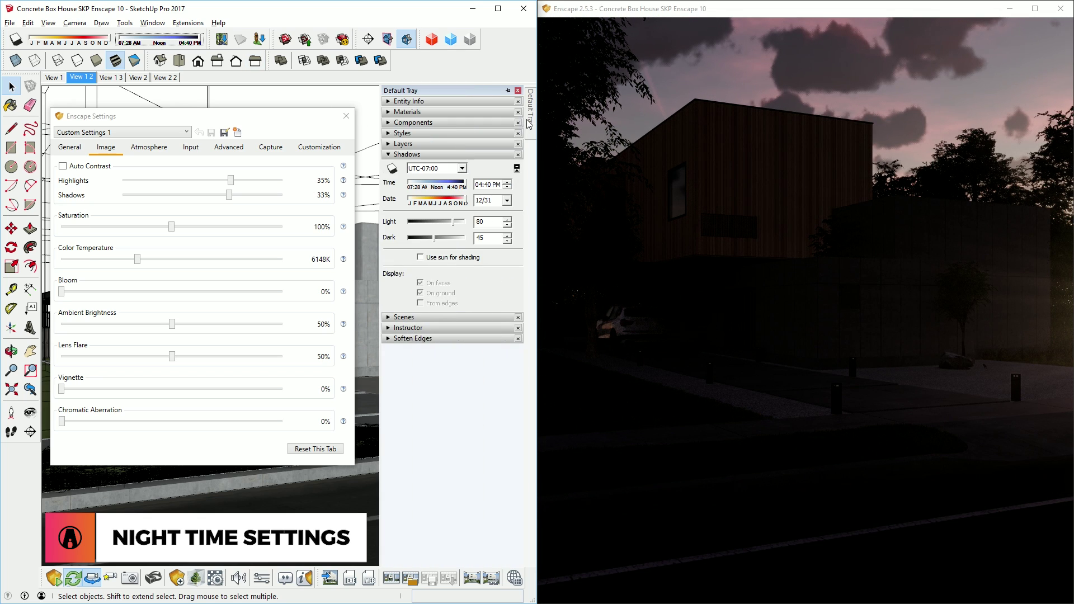
pyautogui.click(510, 184)
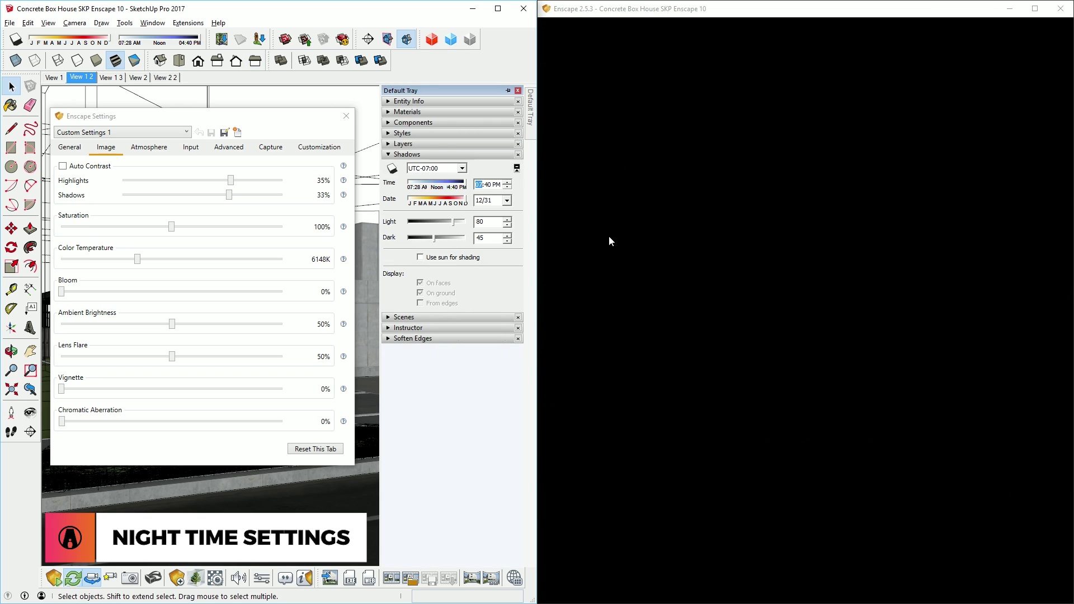
pyautogui.click(70, 148)
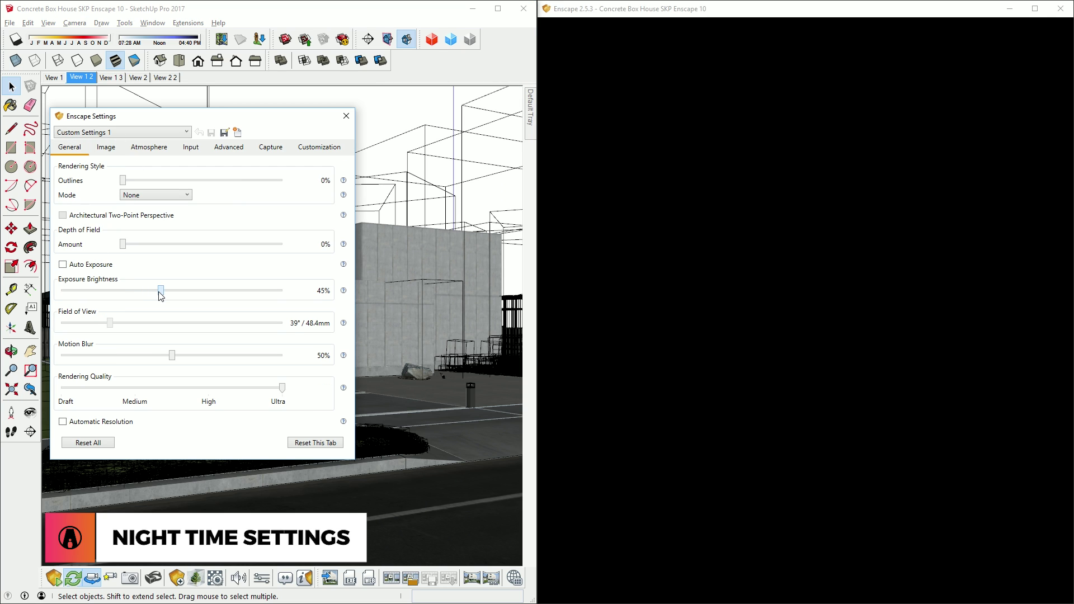
pyautogui.moveTo(295, 302); pyautogui.dragTo(300, 302)
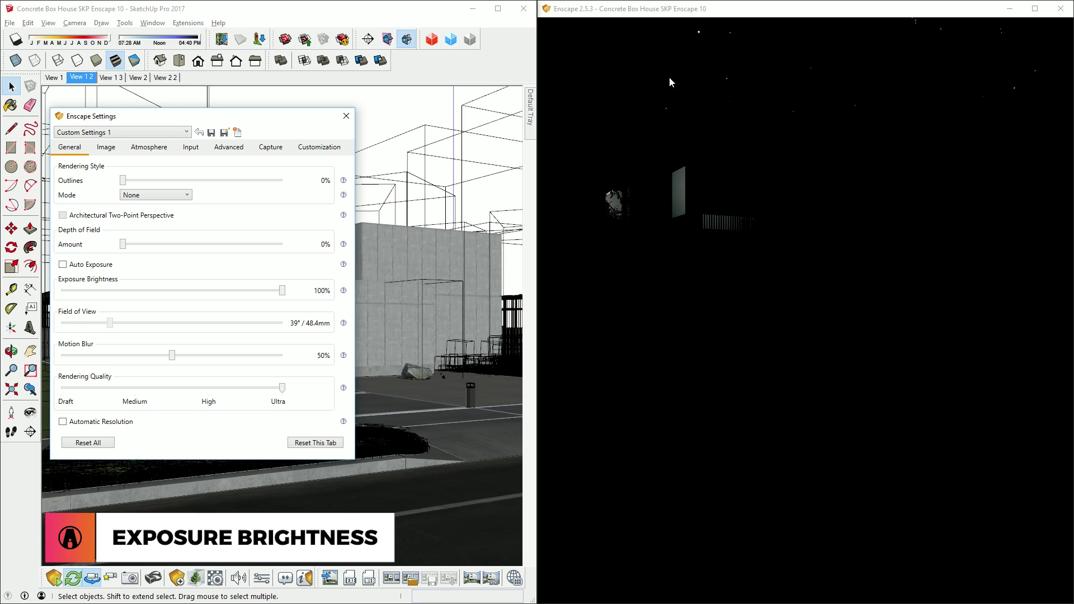
pyautogui.click(72, 267)
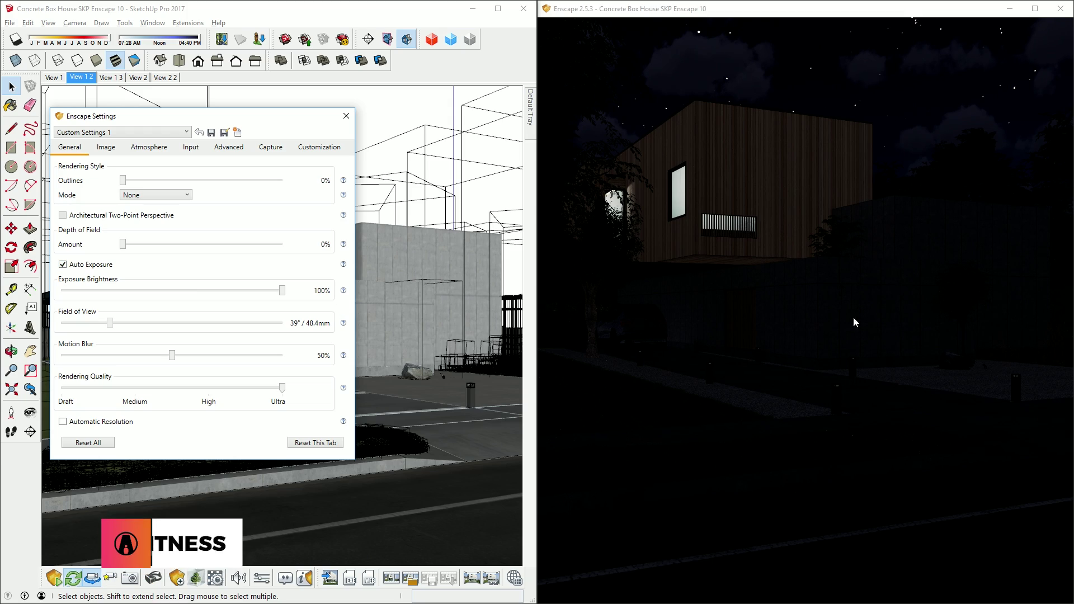
# Step: Set Night Sky Brightness to 148%, check the moon at 100% size, then return to View 1 3
pyautogui.click(149, 147)
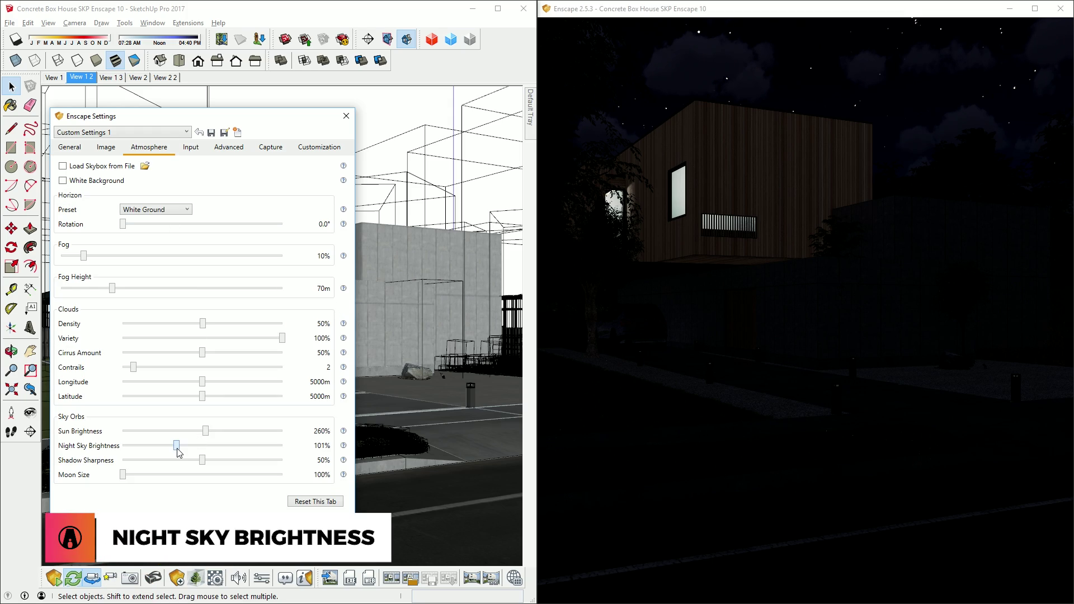
pyautogui.moveTo(178, 452); pyautogui.dragTo(241, 454)
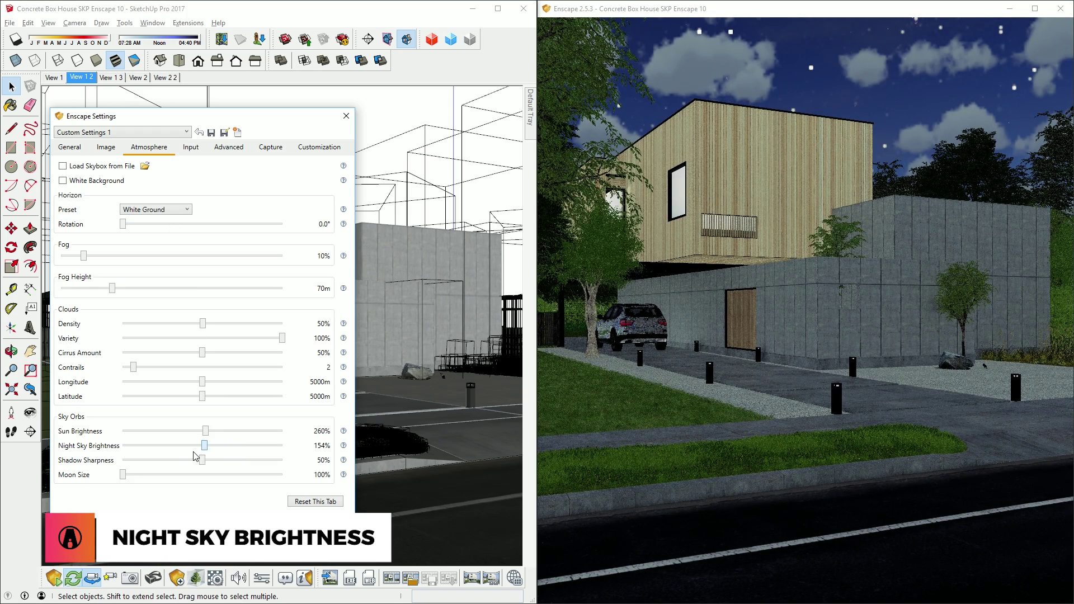
pyautogui.moveTo(204, 445)
pyautogui.mouseDown()
pyautogui.moveTo(145, 445)
pyautogui.moveTo(205, 446)
pyautogui.mouseUp()
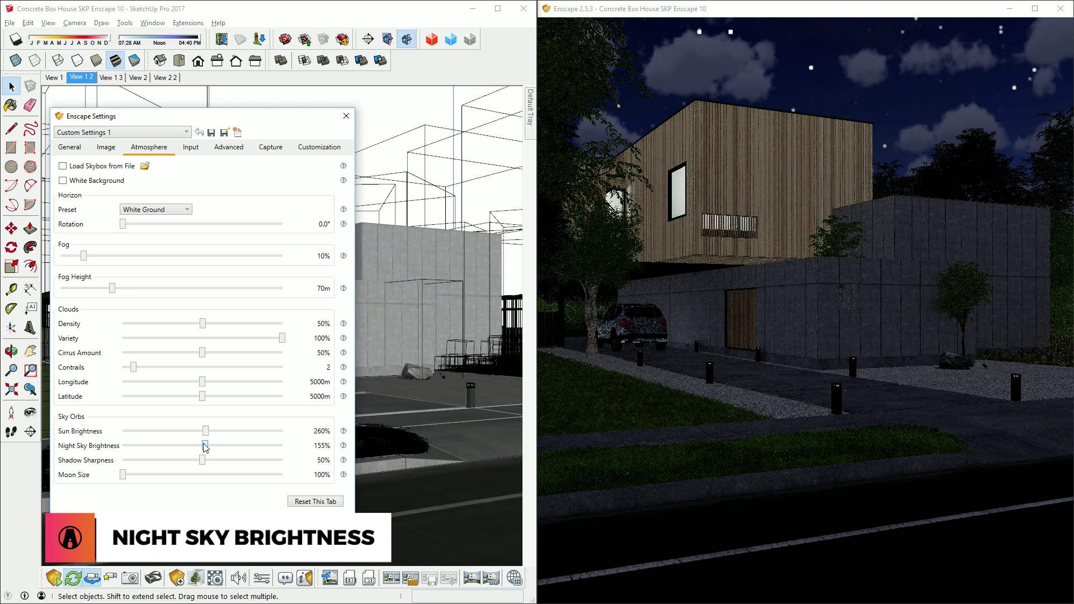
pyautogui.moveTo(977, 428); pyautogui.dragTo(885, 362)
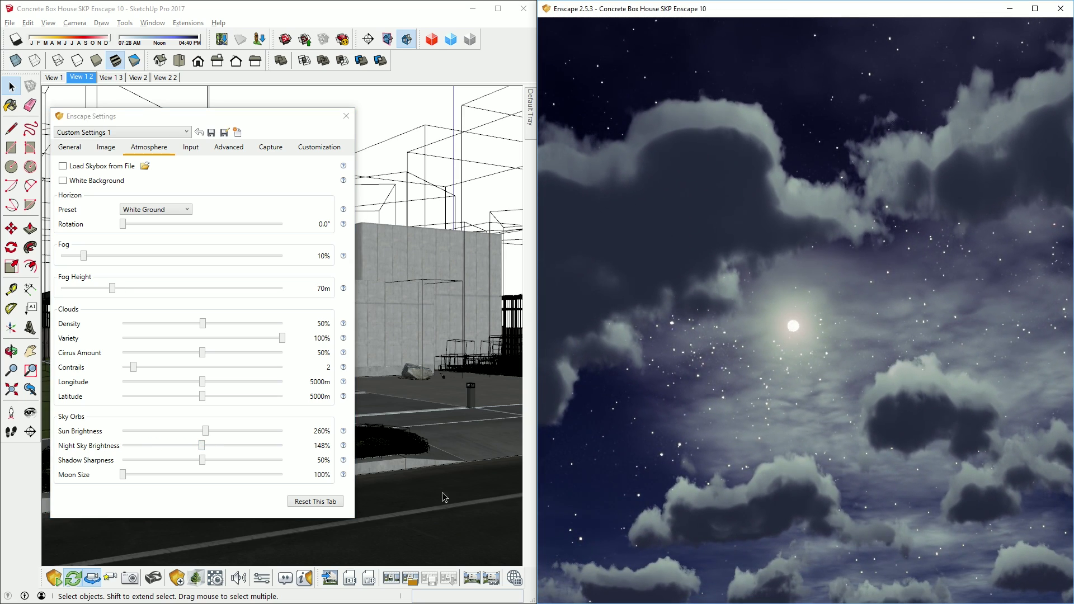
pyautogui.moveTo(126, 475)
pyautogui.mouseDown()
pyautogui.moveTo(310, 474)
pyautogui.moveTo(123, 475)
pyautogui.mouseUp()
pyautogui.click(108, 78)
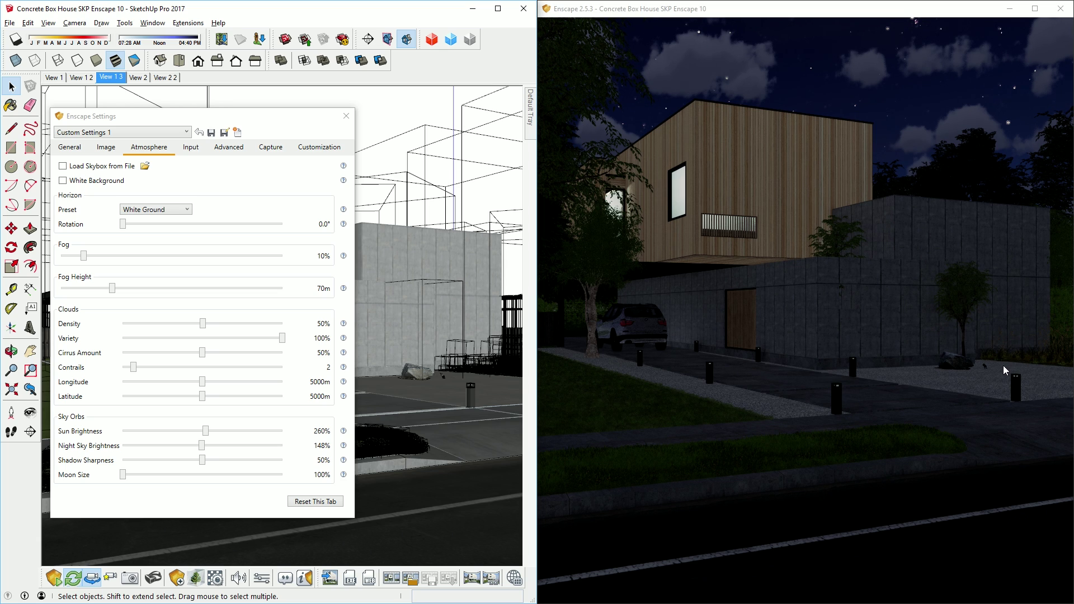
# Step: Place Street Light 03 from the Asset Library's Street props category
pyautogui.click(346, 116)
pyautogui.click(196, 578)
pyautogui.moveTo(378, 434); pyautogui.dragTo(511, 554)
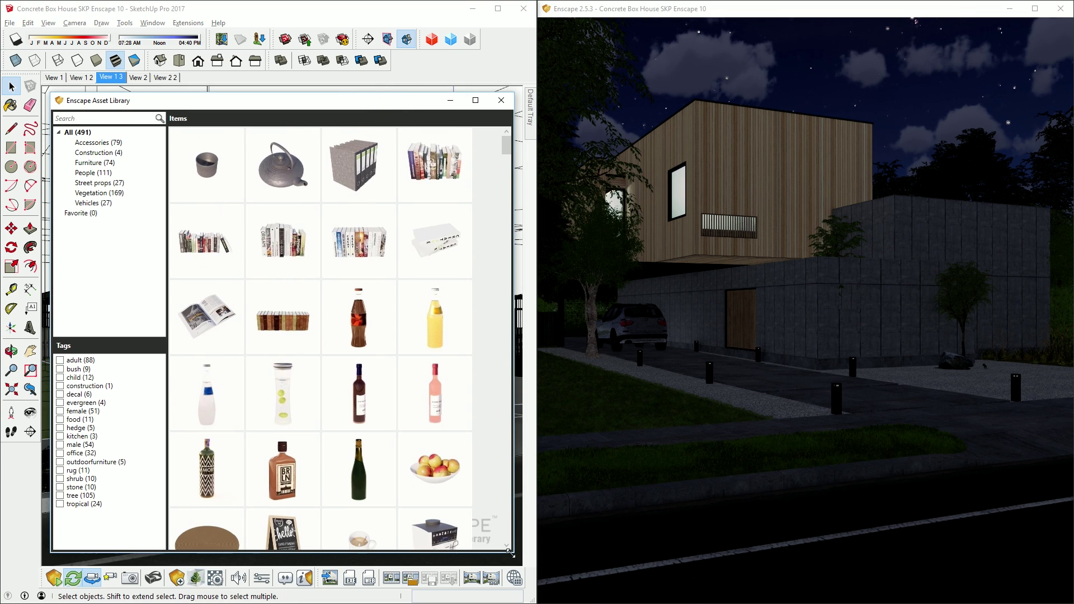
pyautogui.click(115, 183)
pyautogui.scroll(-3, 347, 503)
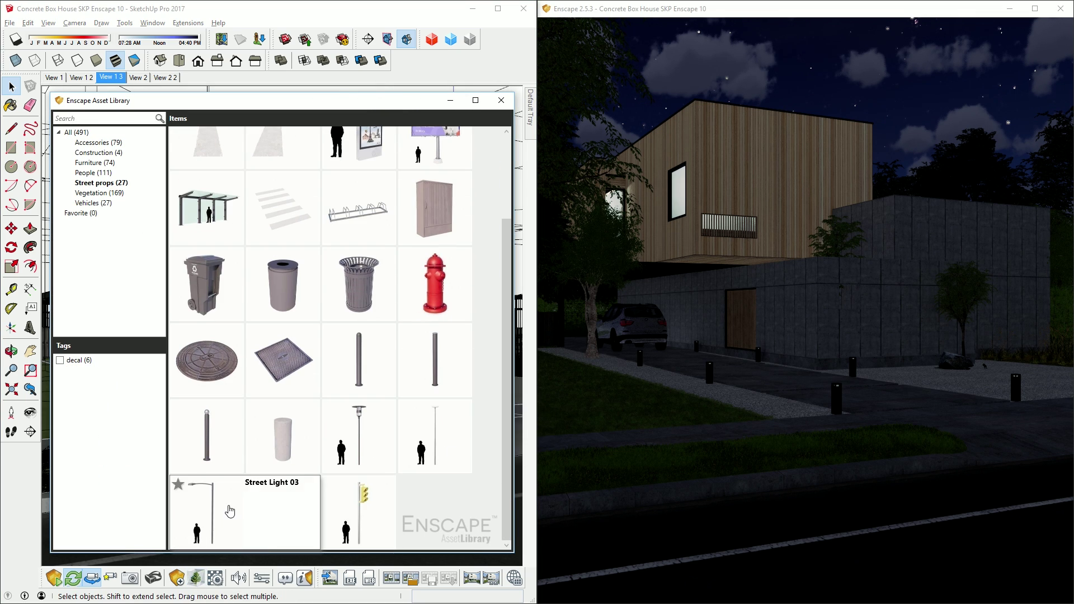
pyautogui.click(196, 522)
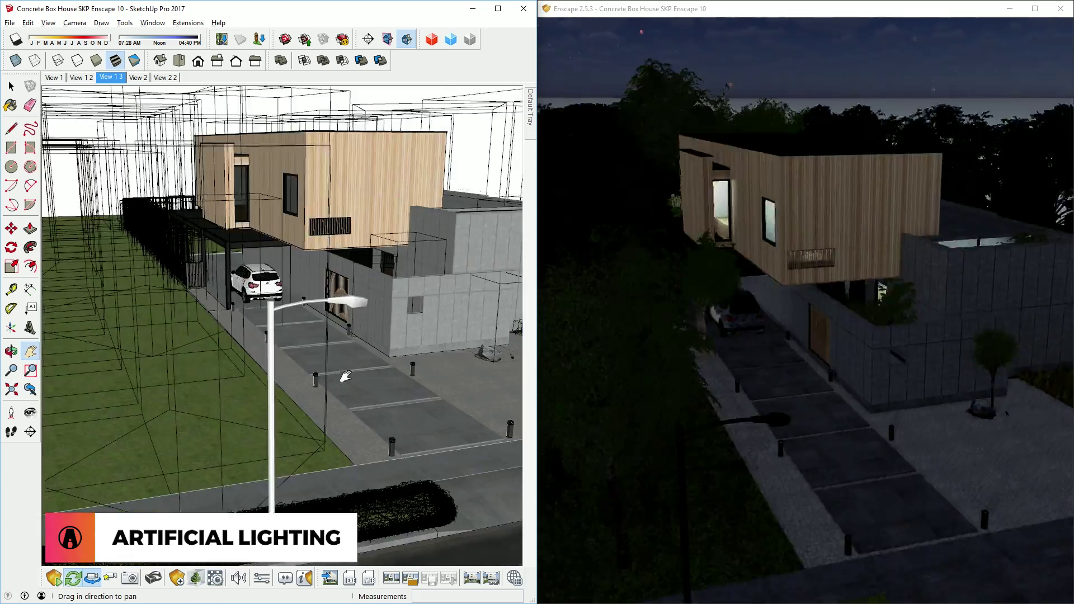
# Step: Move the street light to the curb and turn the camera toward it at street level
pyautogui.scroll(3, 360, 260)
pyautogui.press('m')
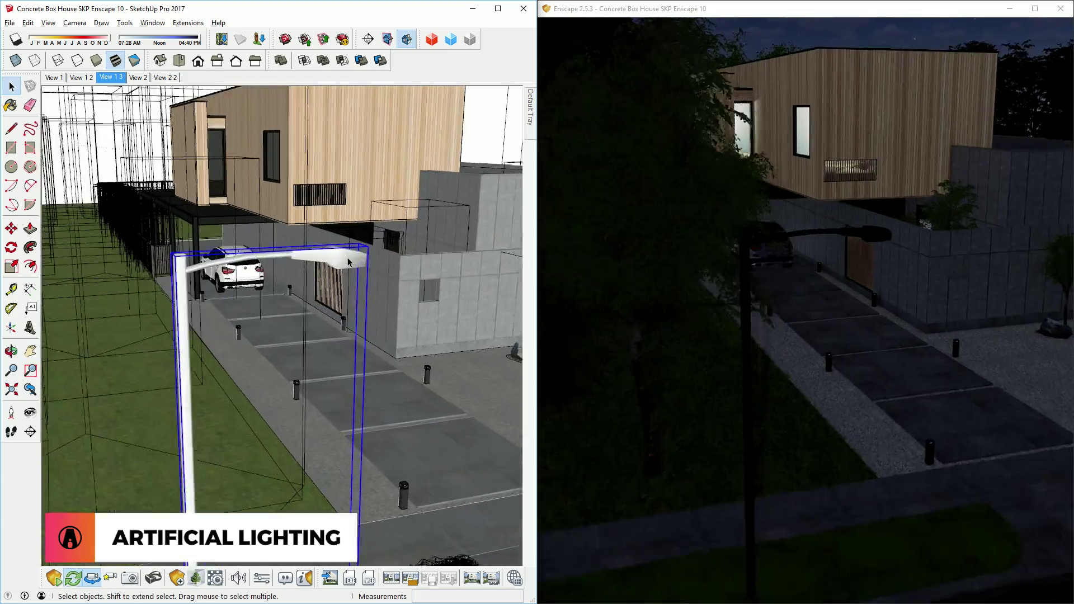
pyautogui.click(360, 263)
pyautogui.moveTo(287, 311); pyautogui.dragTo(325, 512, button='middle')
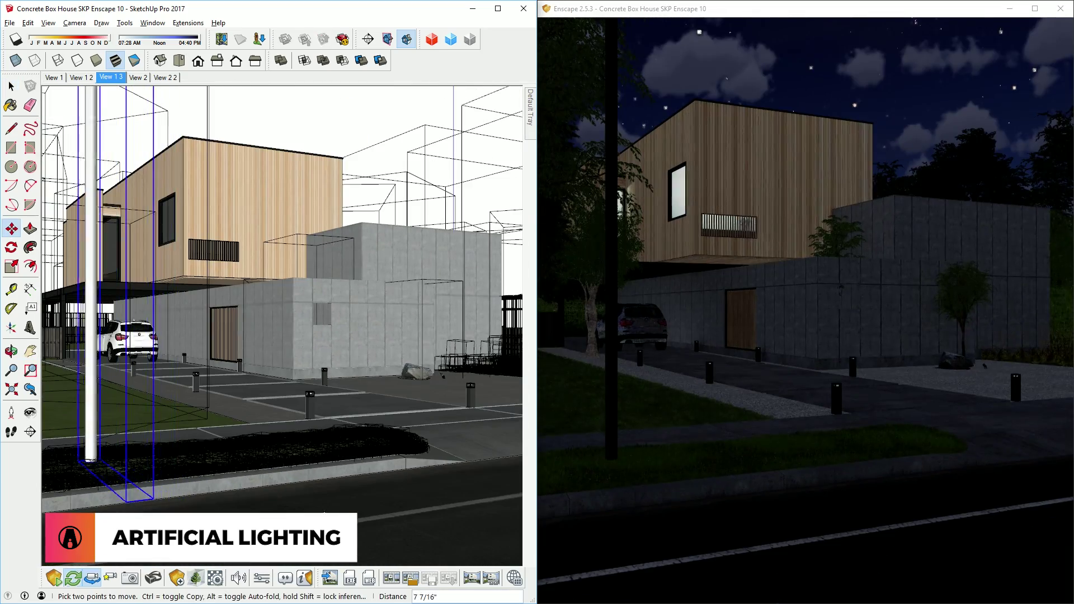
pyautogui.click(30, 413)
pyautogui.moveTo(257, 381); pyautogui.dragTo(281, 286)
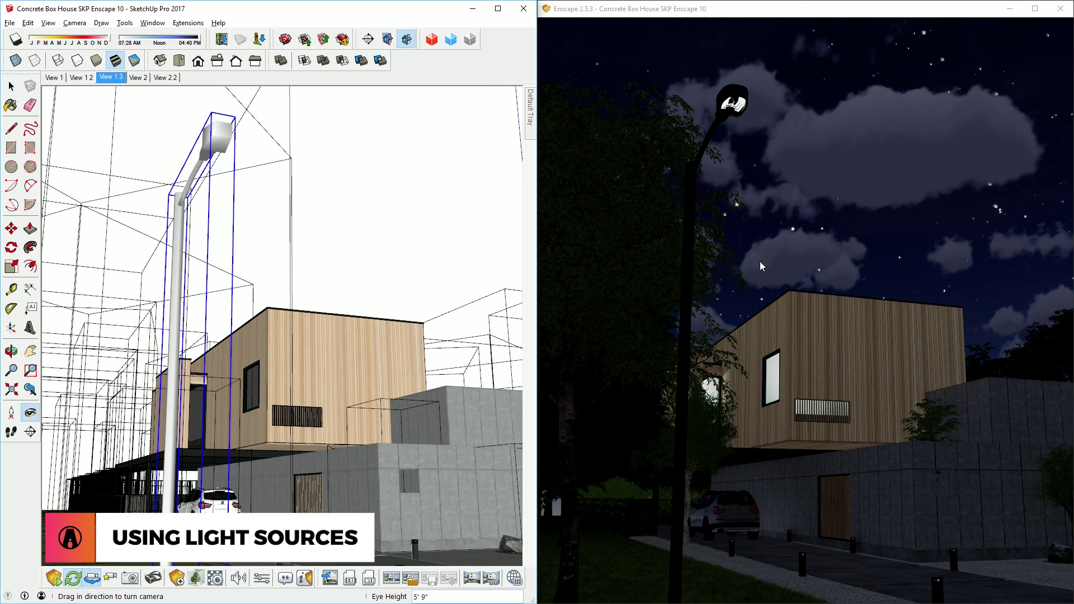
# Step: Place an Enscape sphere light inside the street lamp head
pyautogui.click(177, 581)
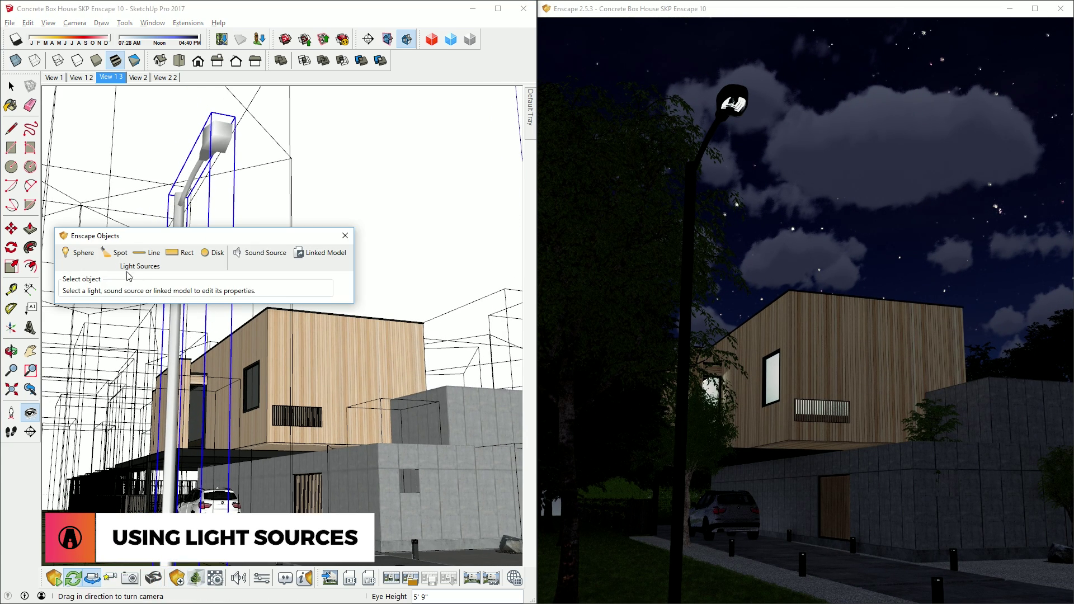
pyautogui.click(78, 255)
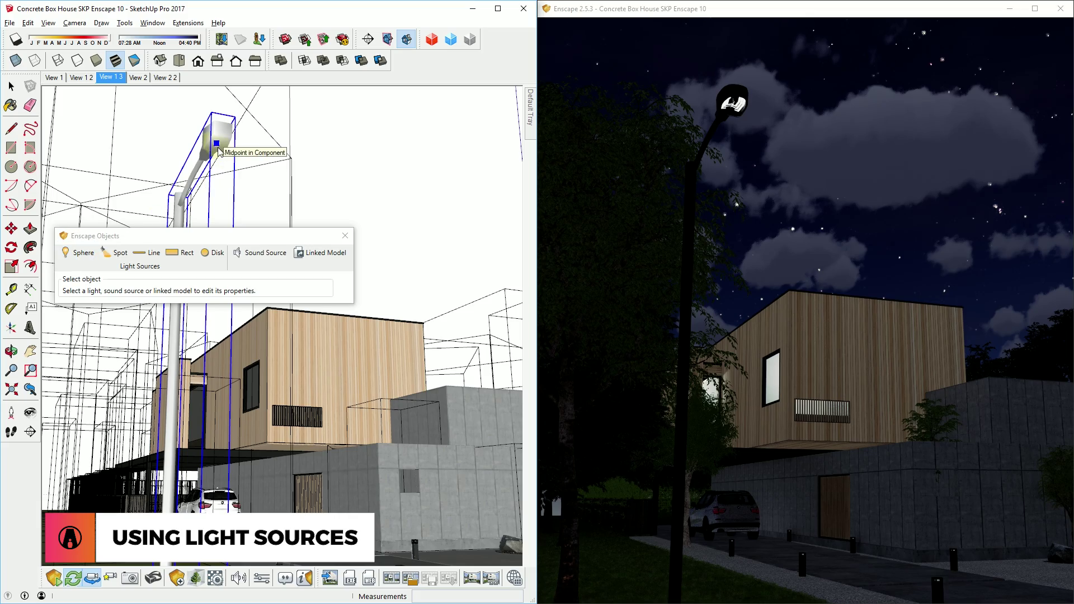
pyautogui.scroll(2, 219, 150)
pyautogui.click(216, 187)
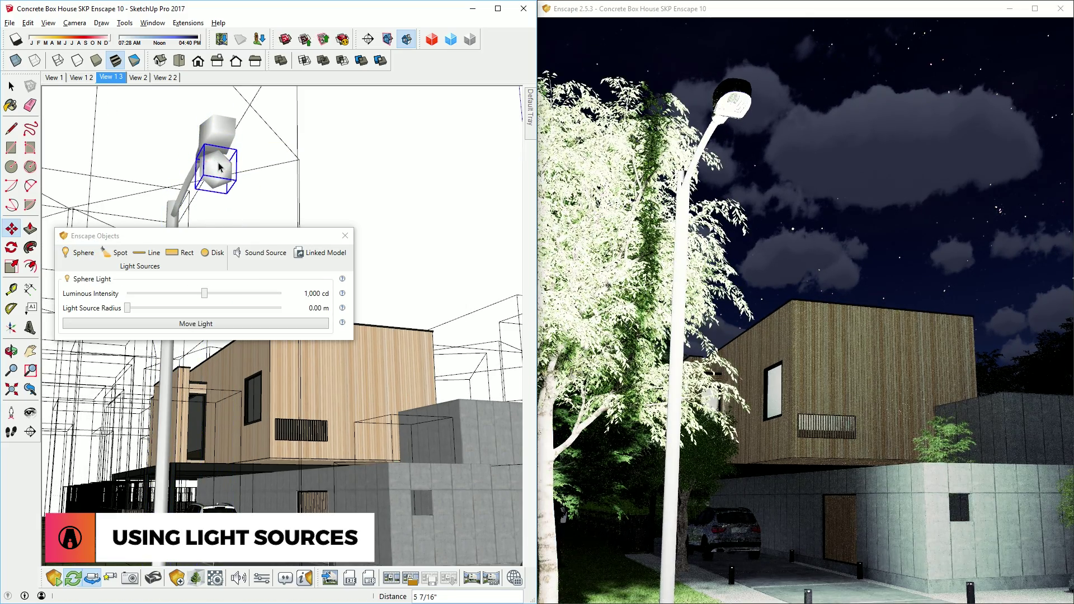
# Step: Save the wider house view as Scene 6 and dim the sphere light to 121 cd
pyautogui.moveTo(218, 162)
pyautogui.keyDown('shift'); pyautogui.mouseDown(button='middle')
pyautogui.moveTo(417, 419)
pyautogui.moveTo(358, 449)
pyautogui.moveTo(379, 403)
pyautogui.mouseUp(button='middle'); pyautogui.keyUp('shift')
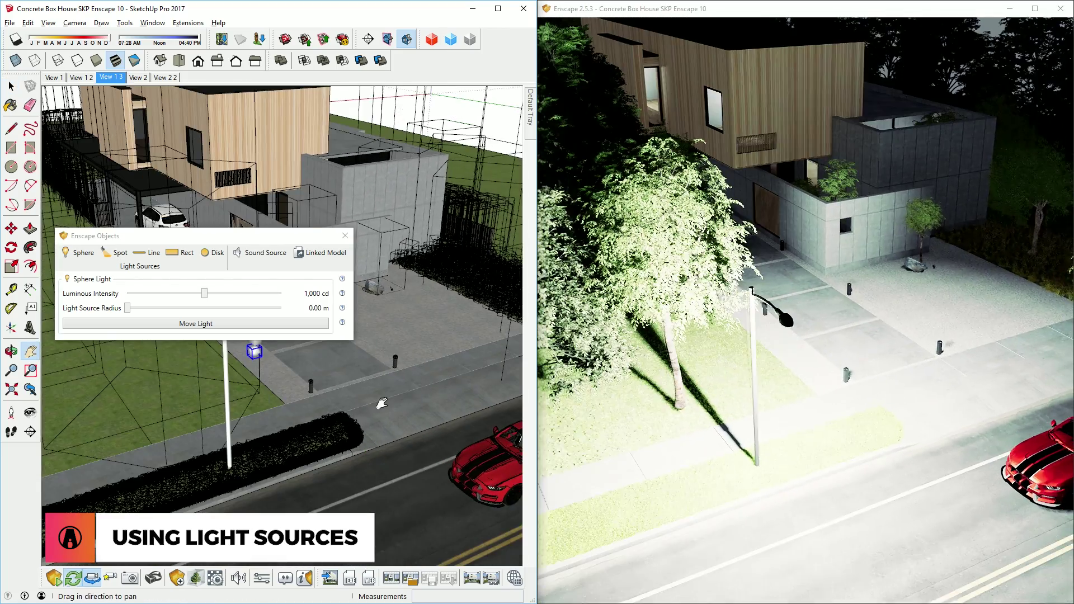
pyautogui.press('space')
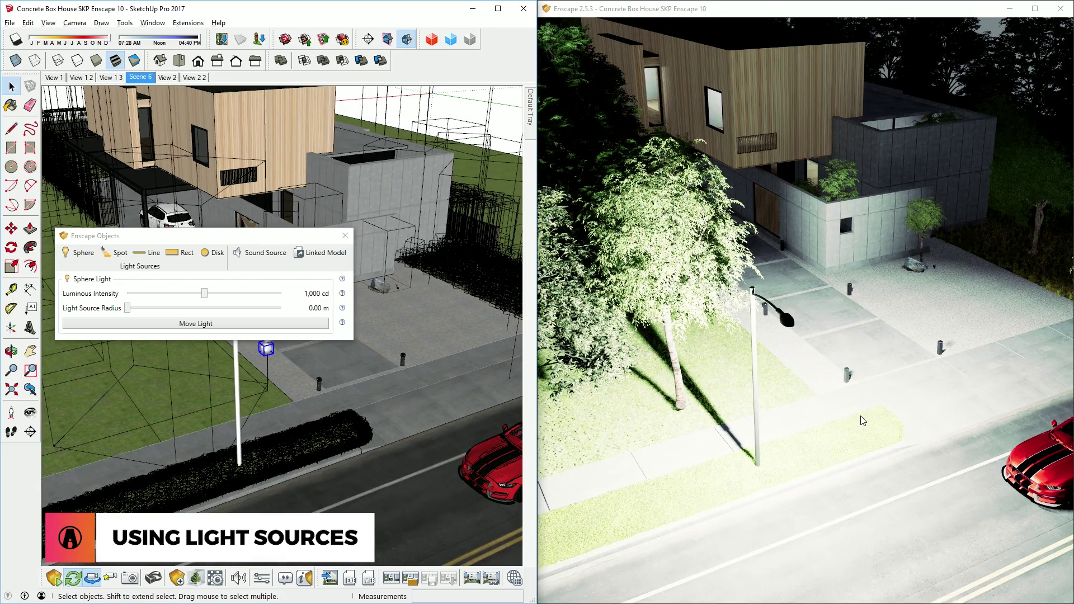
pyautogui.moveTo(204, 295); pyautogui.dragTo(175, 295)
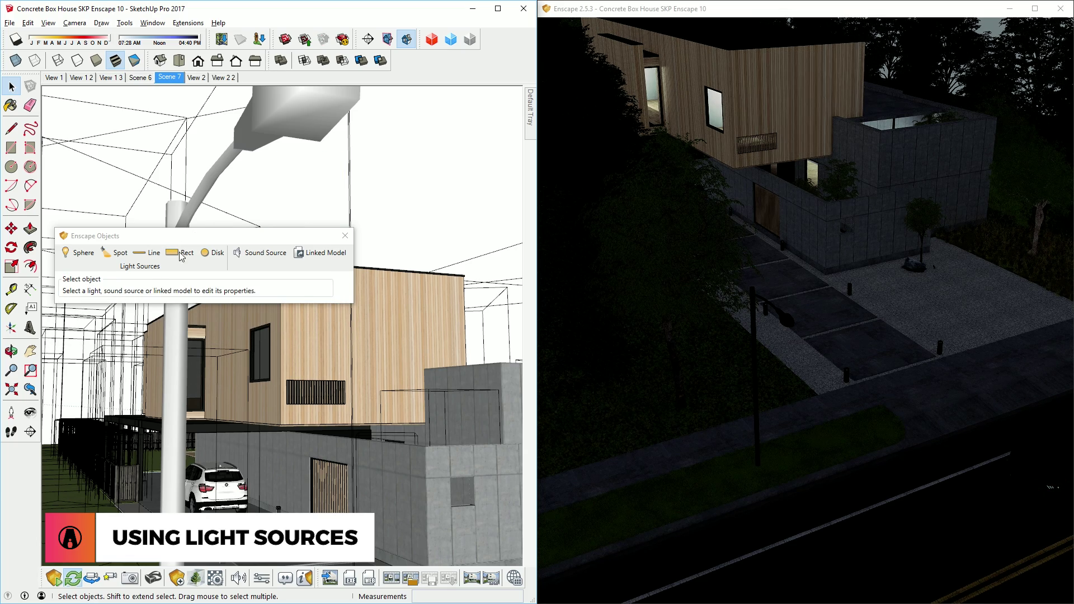
# Step: Place a spot light under the street lamp with a 90° beam dimmed to 73 cd
pyautogui.click(116, 256)
pyautogui.click(303, 116)
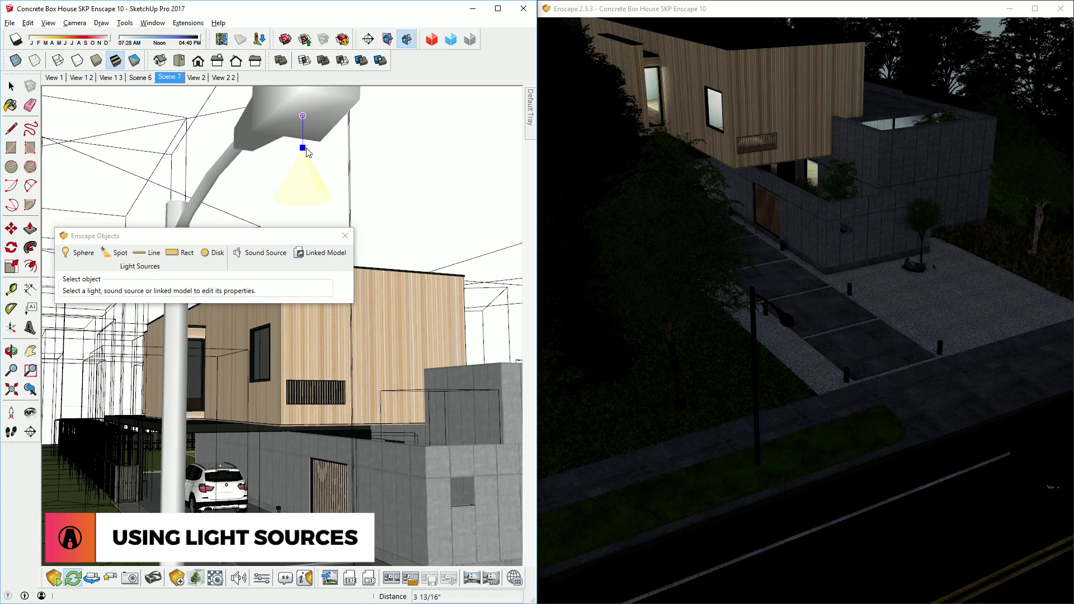
pyautogui.click(304, 199)
pyautogui.moveTo(217, 309); pyautogui.dragTo(260, 309)
pyautogui.moveTo(195, 293); pyautogui.dragTo(176, 293)
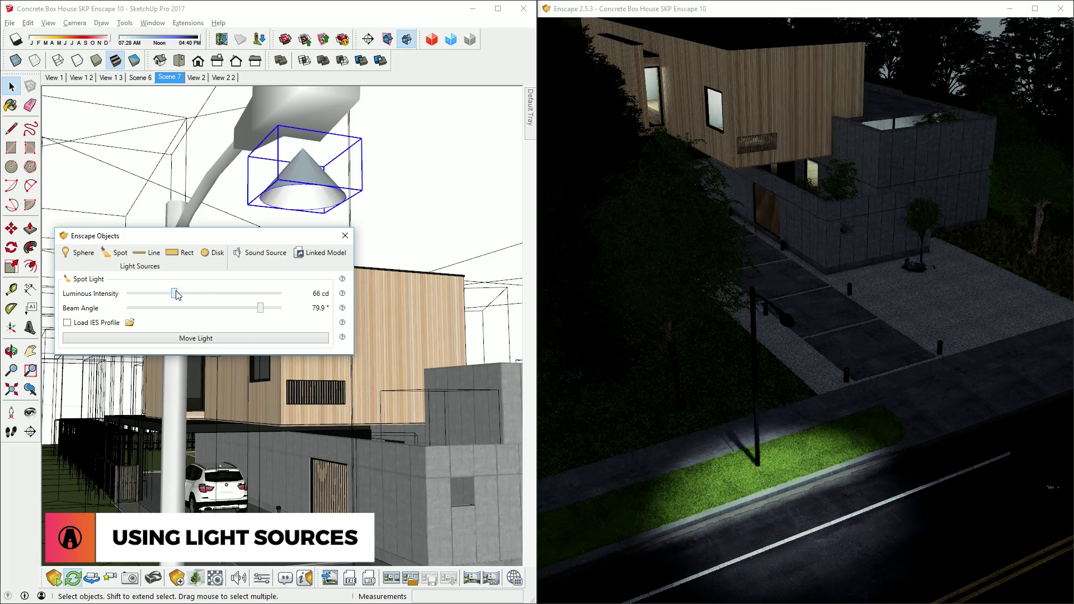
pyautogui.moveTo(261, 307); pyautogui.dragTo(293, 312)
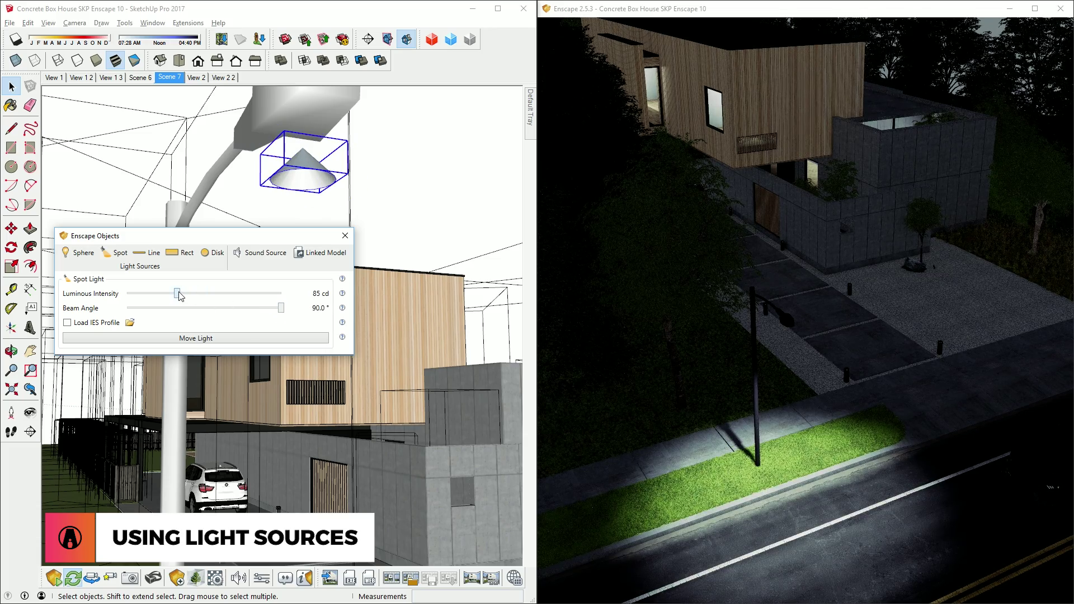
pyautogui.moveTo(179, 297); pyautogui.dragTo(177, 298)
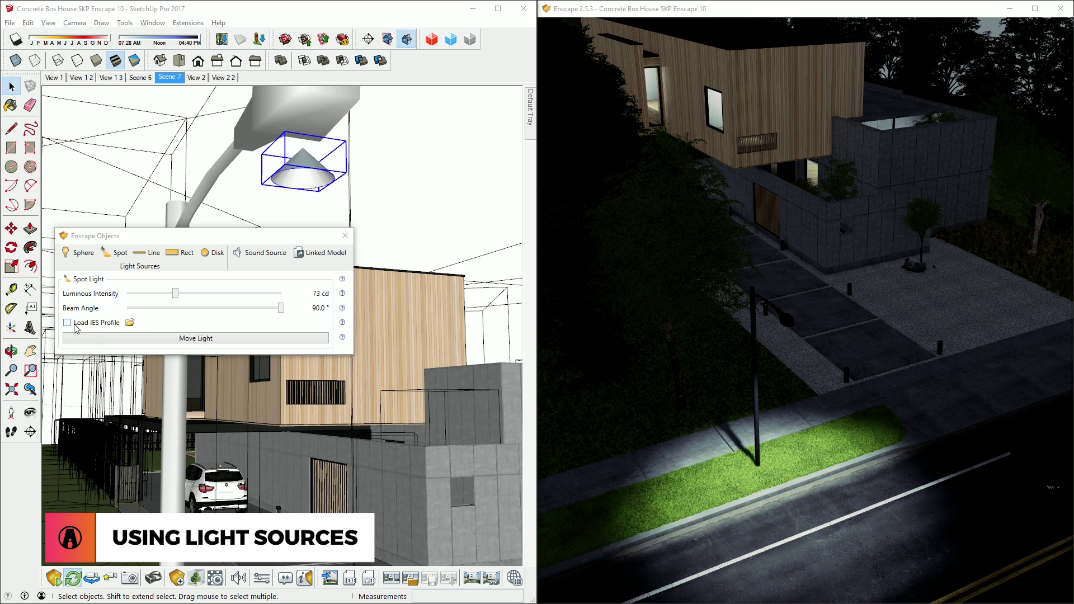
# Step: Load the 1.IES profile onto the street lamp's light
pyautogui.click(68, 323)
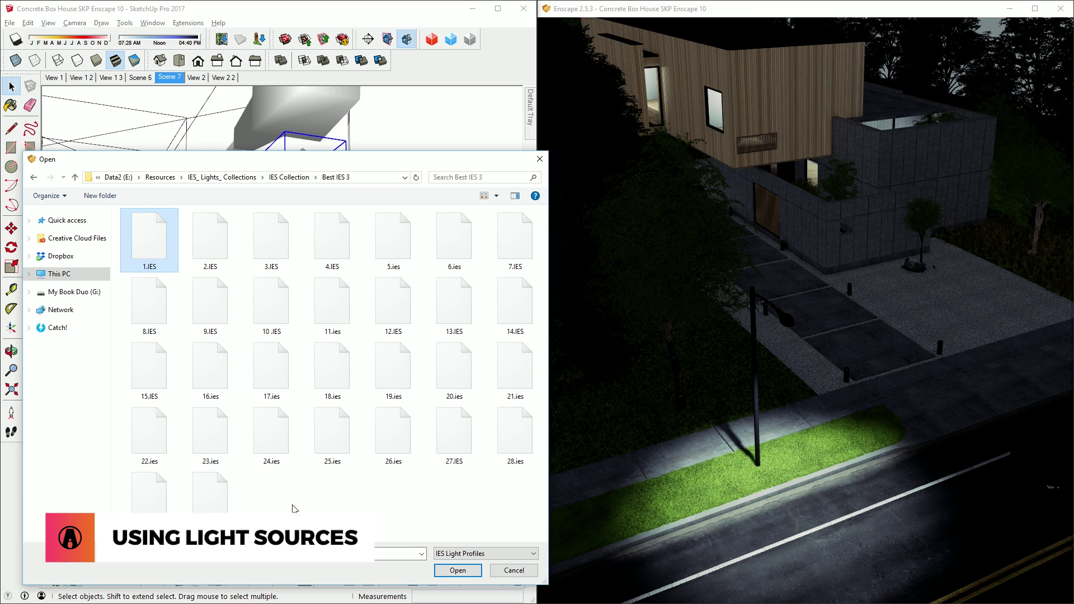
pyautogui.click(470, 575)
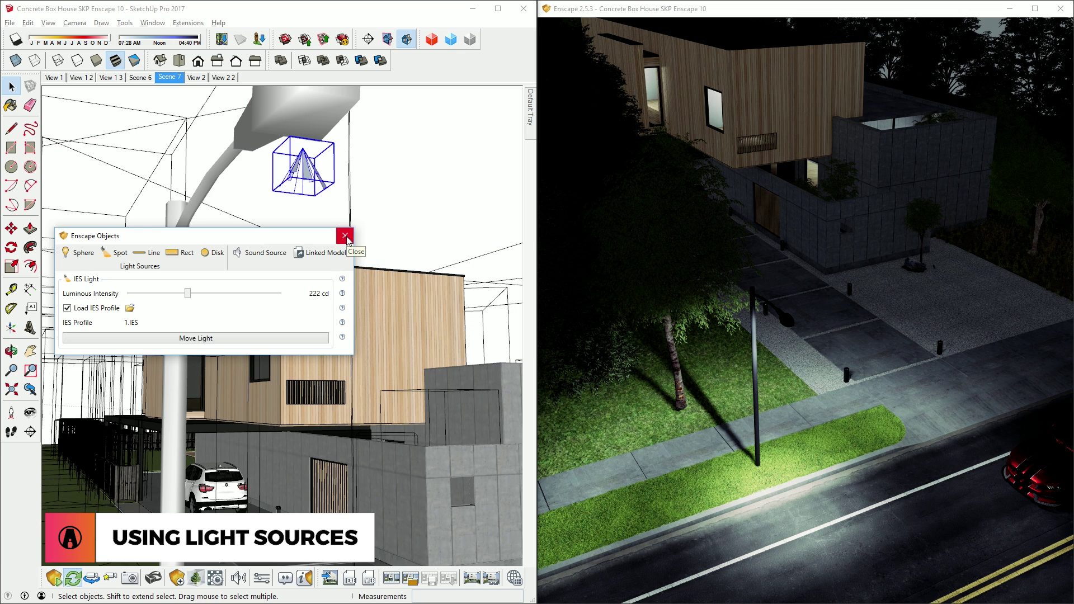
pyautogui.click(345, 235)
# Step: Make the selected street light into a component
pyautogui.rightClick(297, 122)
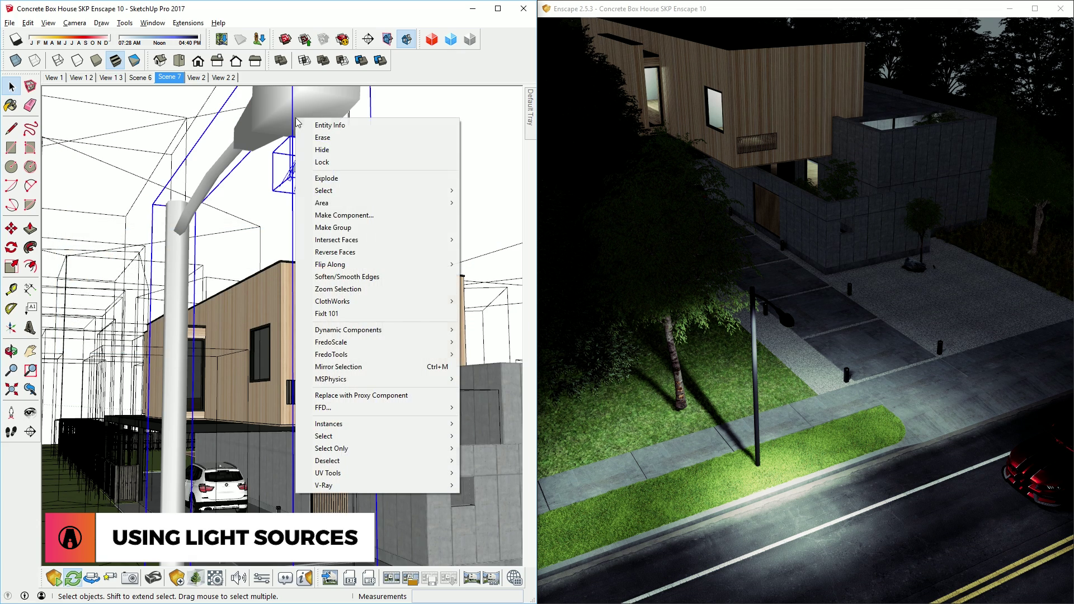
pyautogui.click(321, 217)
pyautogui.click(550, 388)
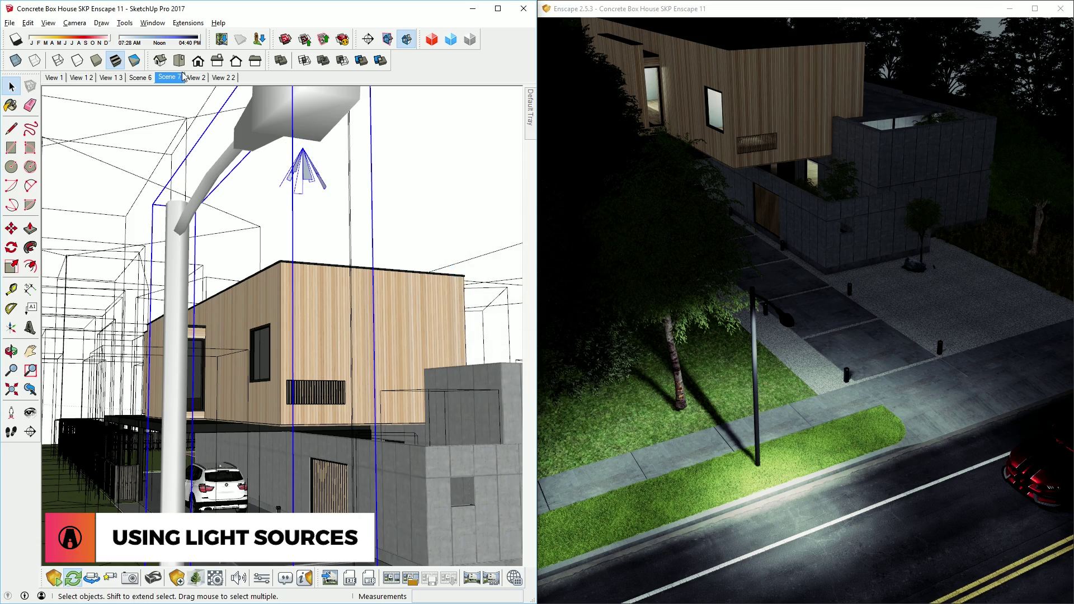
# Step: In Scene 6, paste a copy of the street light further along the road
pyautogui.click(139, 77)
pyautogui.hotkey('ctrl', 'v')
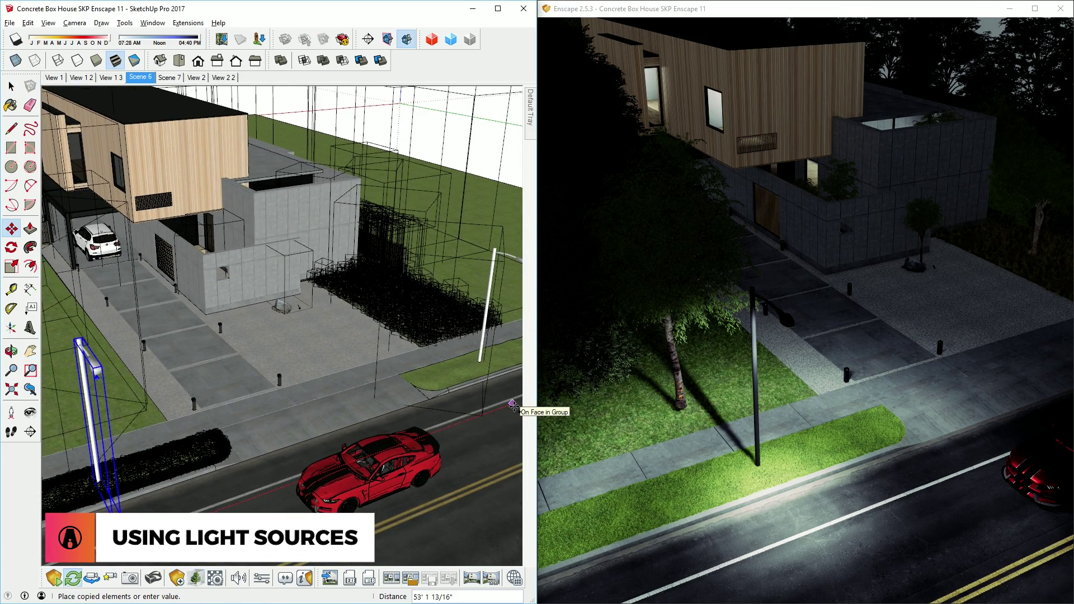
pyautogui.scroll(-2, 193, 460)
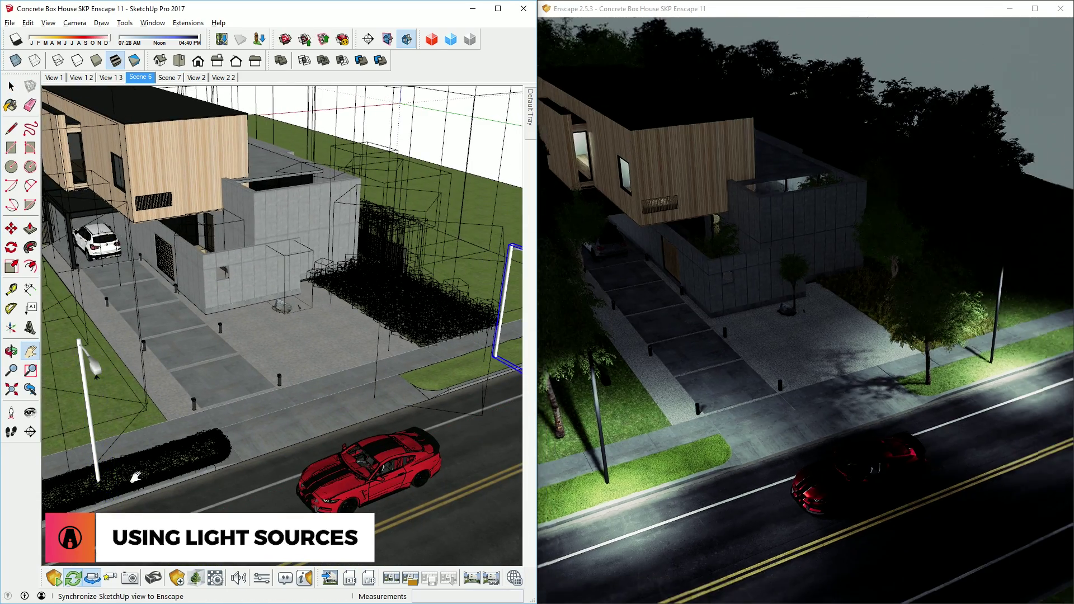
pyautogui.scroll(10, 263, 336)
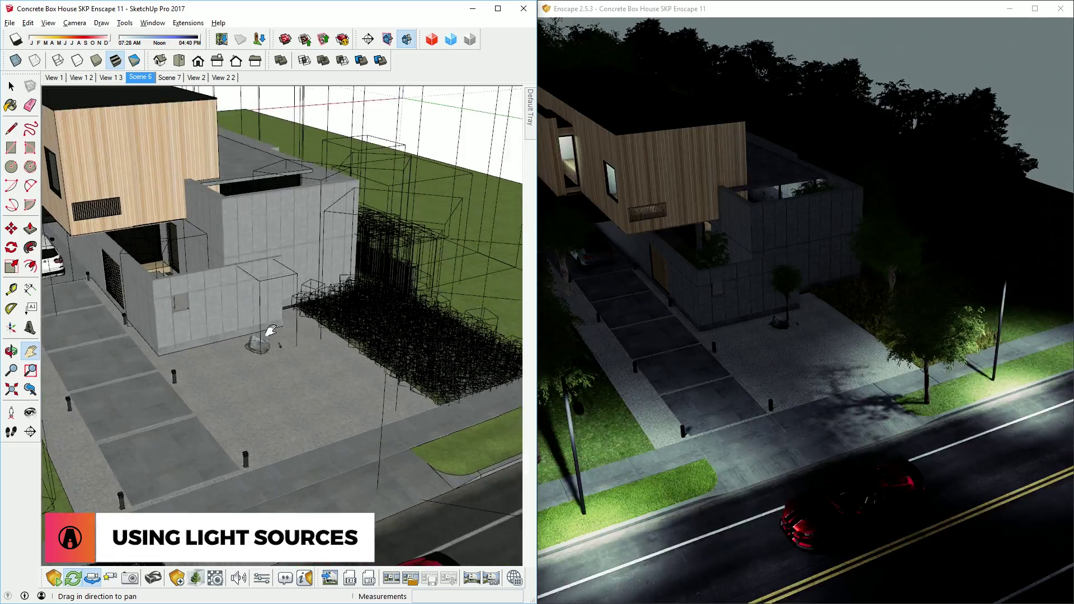
# Step: Select the spotlight inside the fixture by the rock and set its beam to 75.1° at 13 cd
pyautogui.press('space')
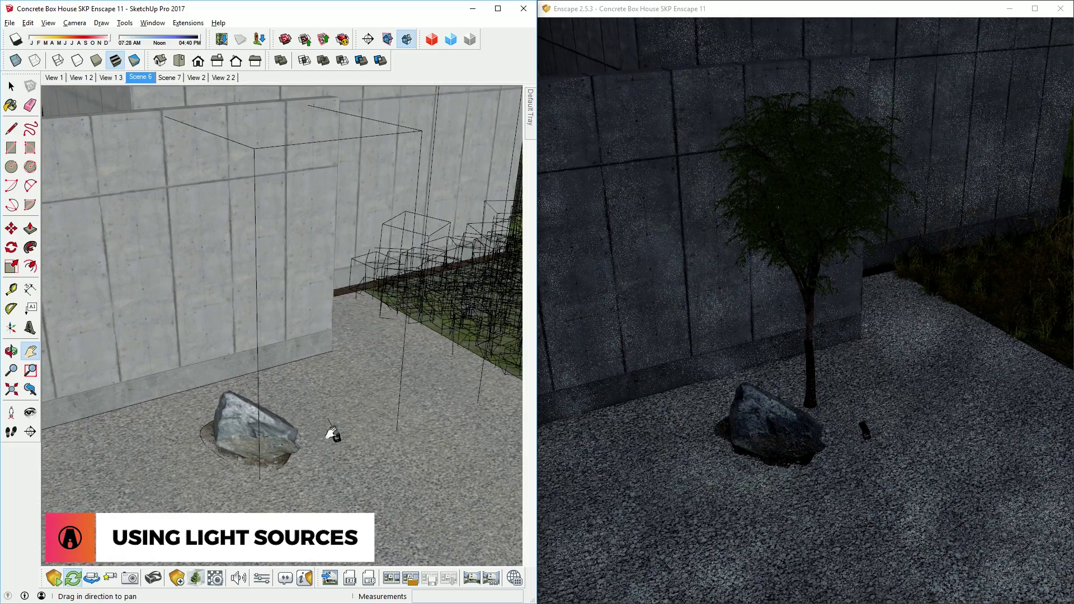
pyautogui.click(334, 434)
pyautogui.scroll(10, 335, 435)
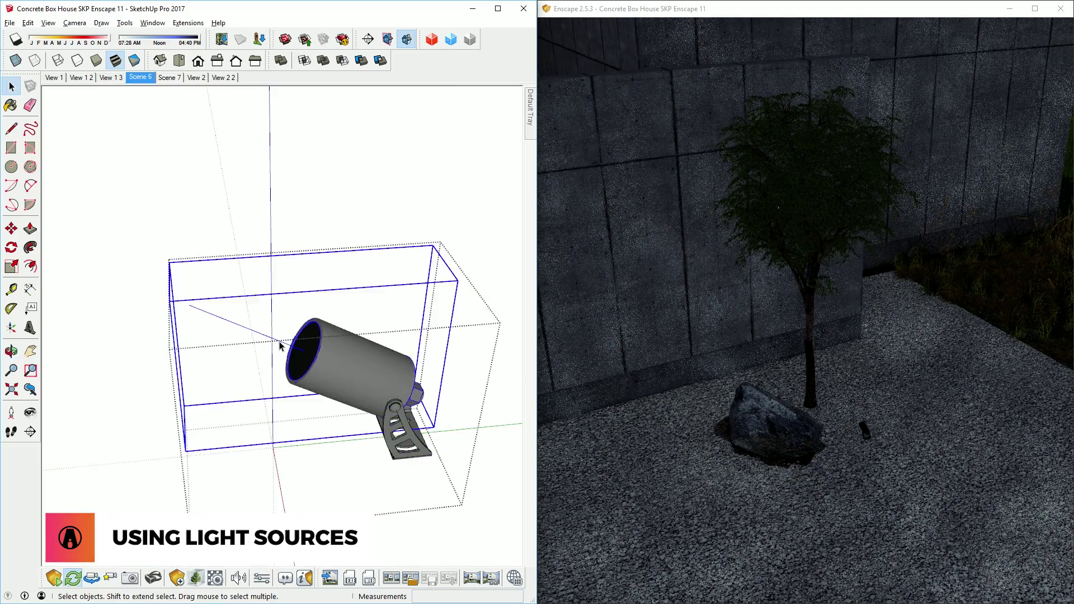
pyautogui.moveTo(280, 345); pyautogui.dragTo(302, 353, button='middle')
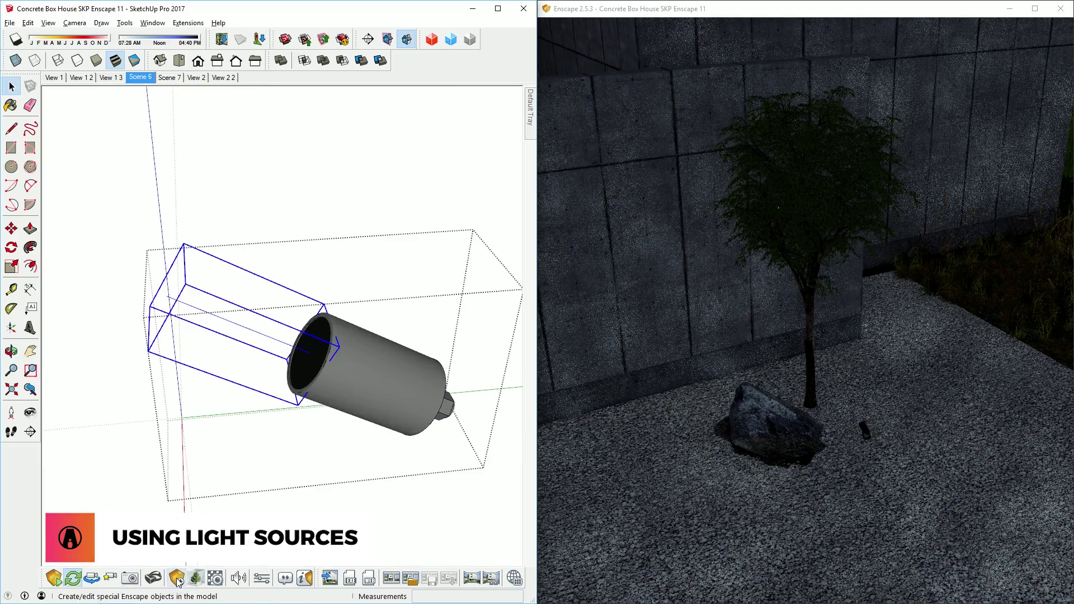
pyautogui.click(177, 578)
pyautogui.doubleClick(301, 353)
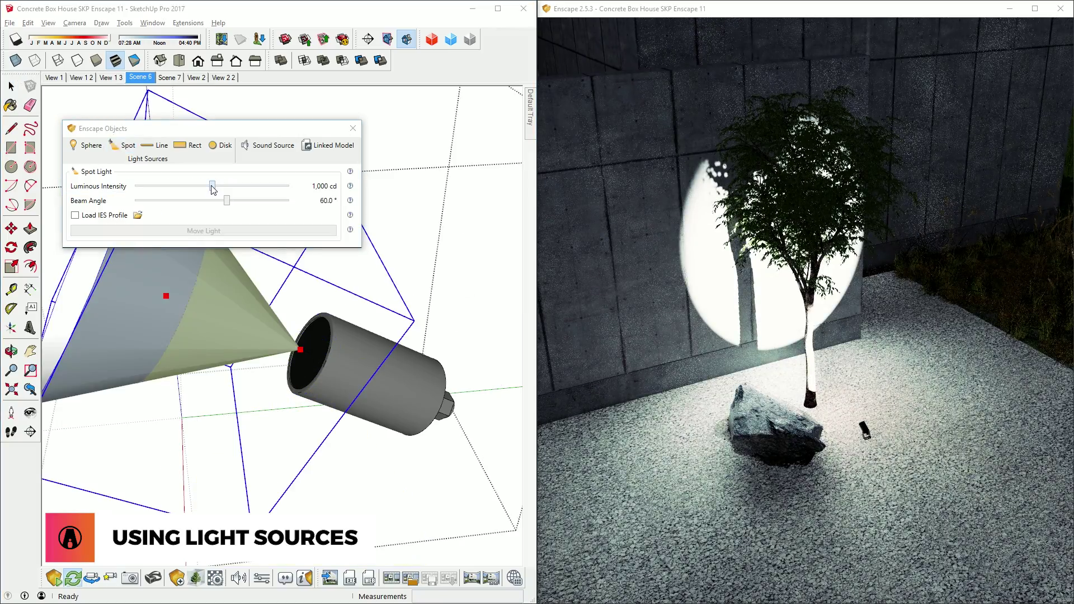
pyautogui.moveTo(226, 201); pyautogui.dragTo(167, 191)
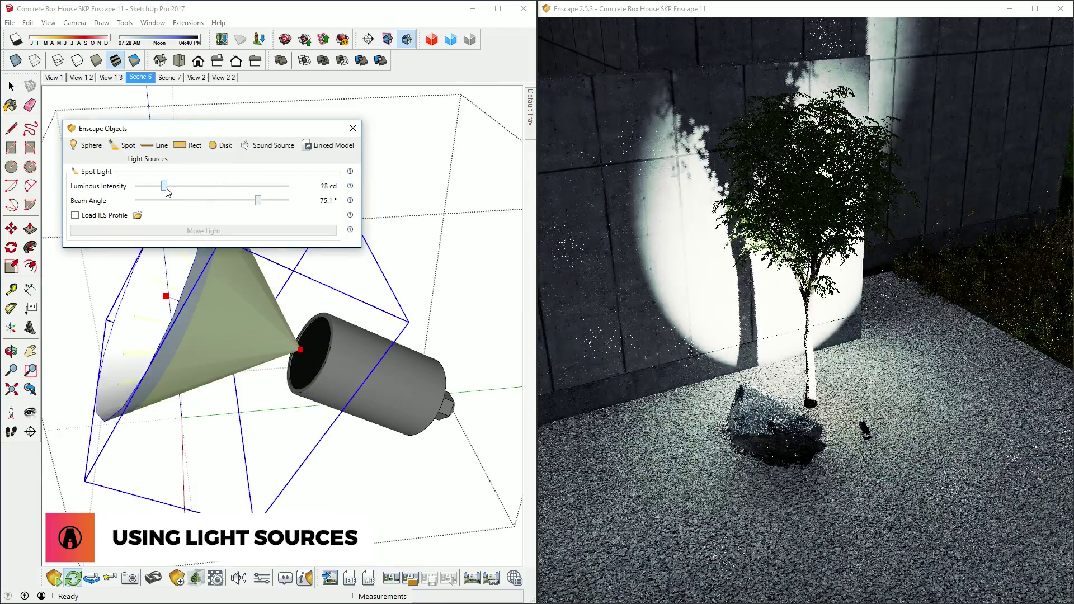
pyautogui.press('Escape')
pyautogui.scroll(-6, 336, 358)
pyautogui.keyDown('shift'); pyautogui.moveTo(425, 358); pyautogui.dragTo(458, 363, button='middle'); pyautogui.keyUp('shift')
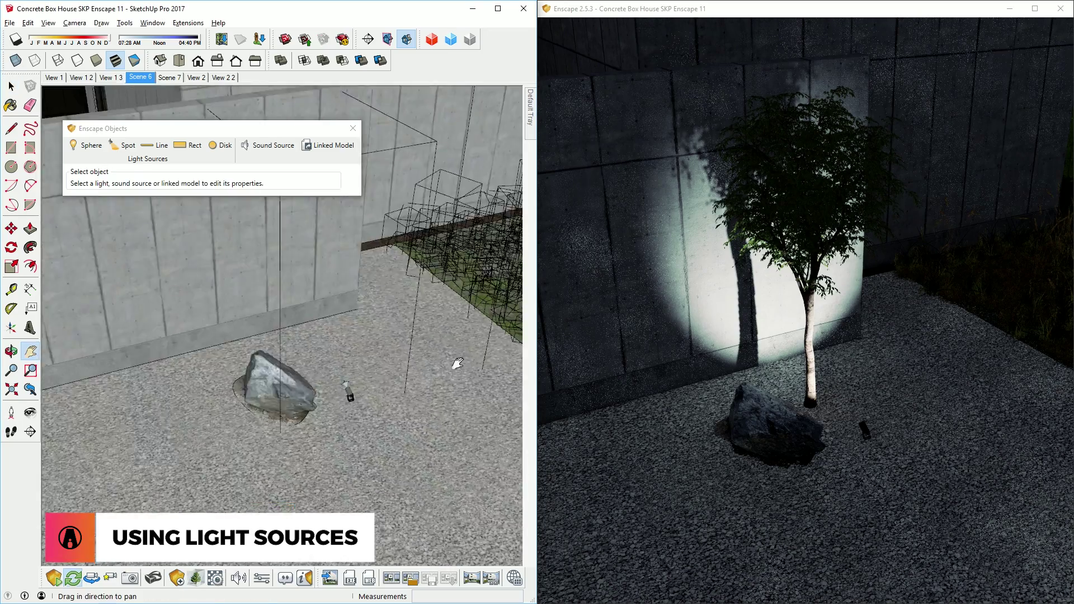
pyautogui.click(110, 77)
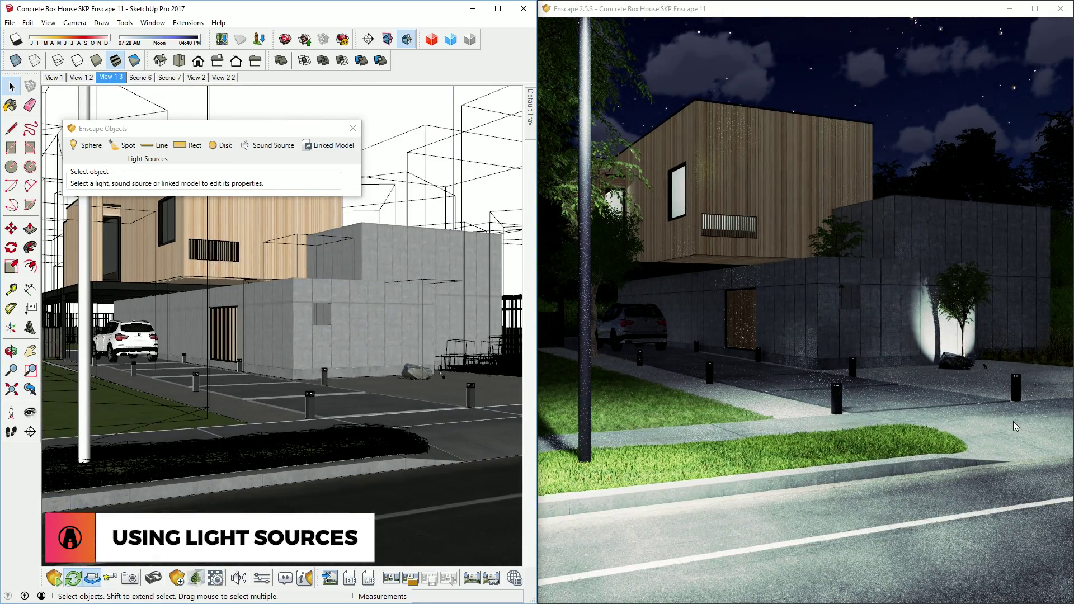
# Step: Select the bollard's rectangular light and resize it to 0.03 m wide by 0.05 m long
pyautogui.scroll(15, 302, 414)
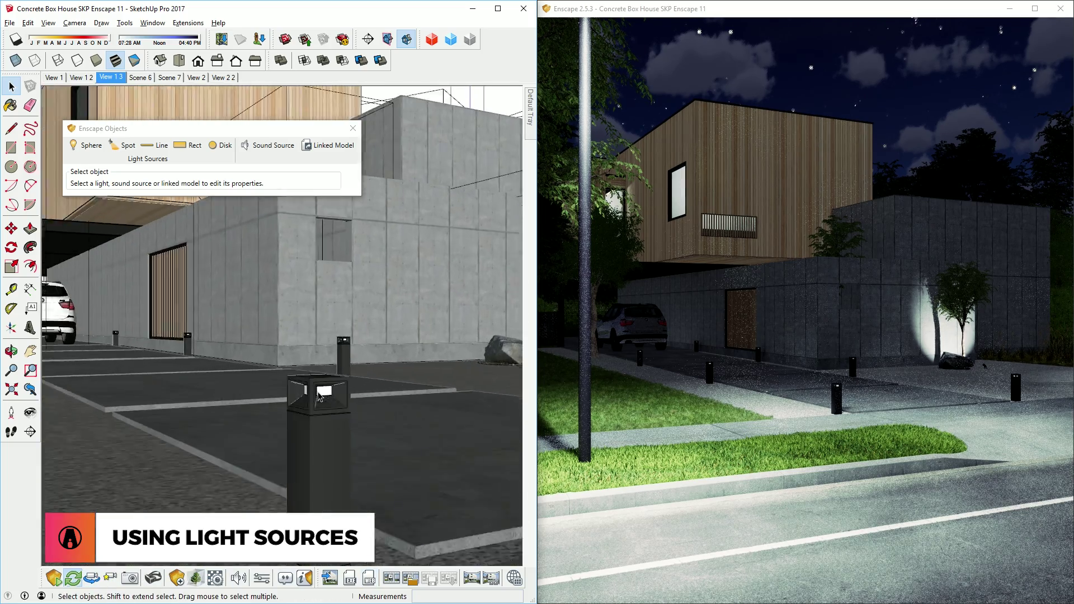
pyautogui.scroll(-5, 325, 317)
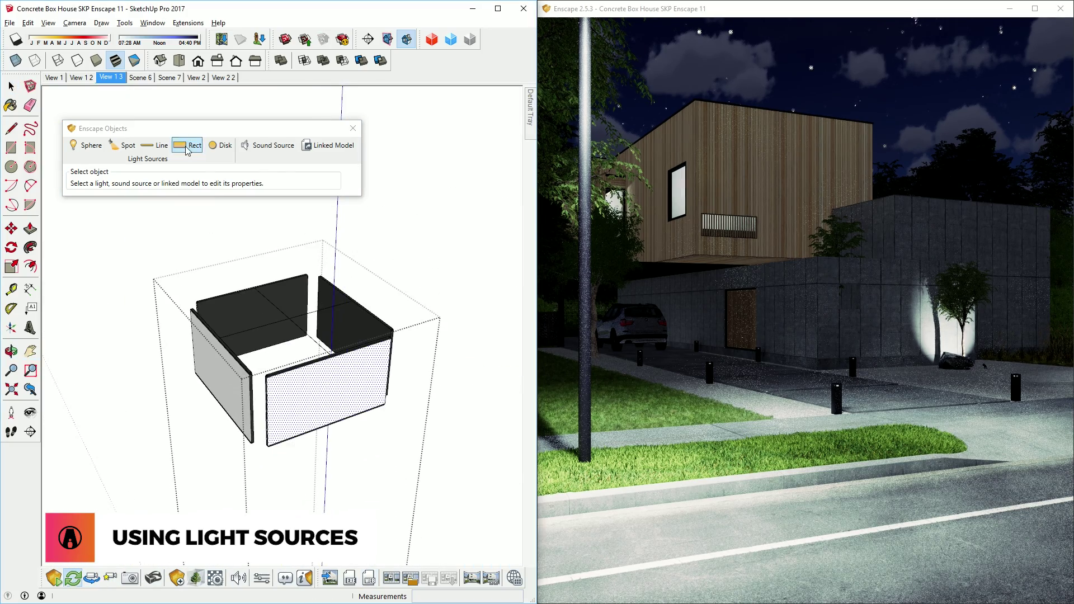
pyautogui.moveTo(325, 316)
pyautogui.mouseDown(button='middle')
pyautogui.moveTo(293, 319)
pyautogui.moveTo(338, 374)
pyautogui.moveTo(415, 432)
pyautogui.moveTo(338, 312)
pyautogui.moveTo(171, 238)
pyautogui.mouseUp(button='middle')
pyautogui.click(338, 311)
pyautogui.moveTo(145, 201); pyautogui.dragTo(136, 215)
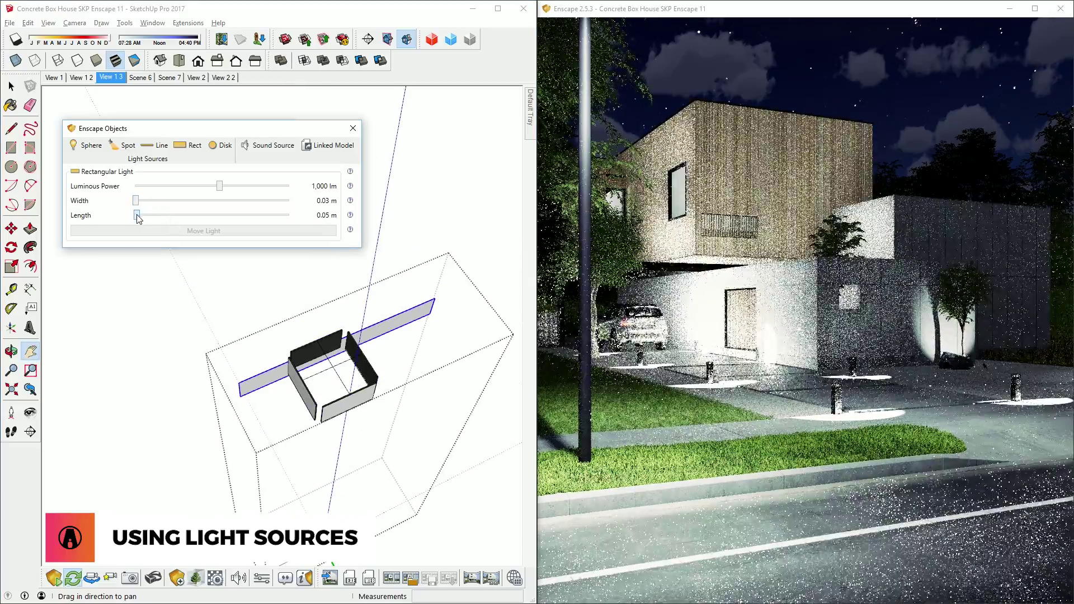
pyautogui.moveTo(314, 364); pyautogui.dragTo(336, 391, button='middle')
pyautogui.scroll(3, 335, 392)
# Step: Dim the bollard's rectangular light to 11 lm and rotate the strip into place
pyautogui.click(204, 230)
pyautogui.scroll(3, 351, 428)
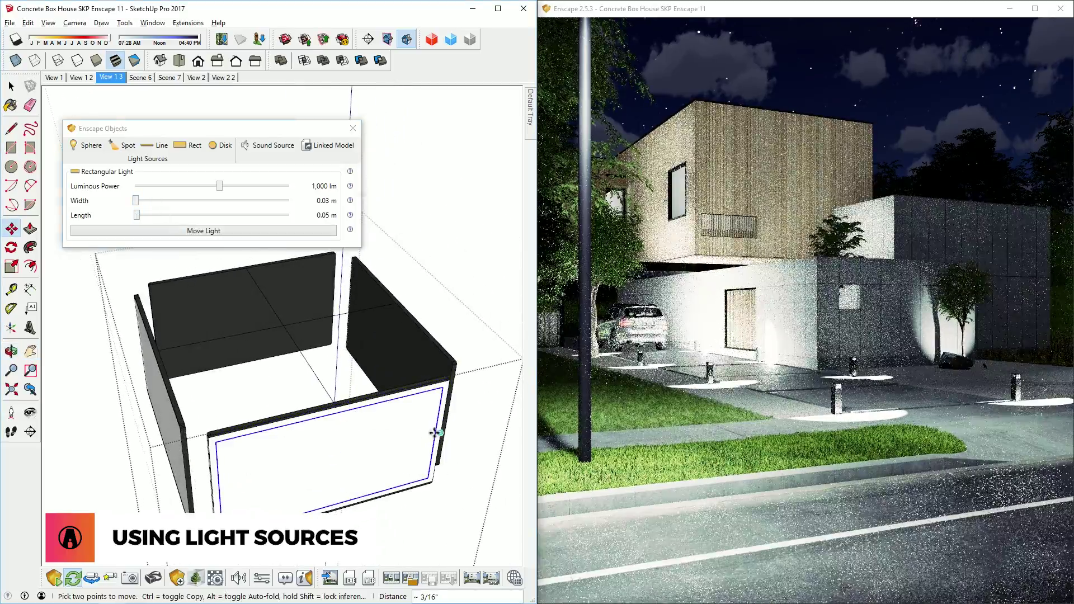
pyautogui.moveTo(219, 186); pyautogui.dragTo(165, 186)
pyautogui.press('space')
pyautogui.press('q')
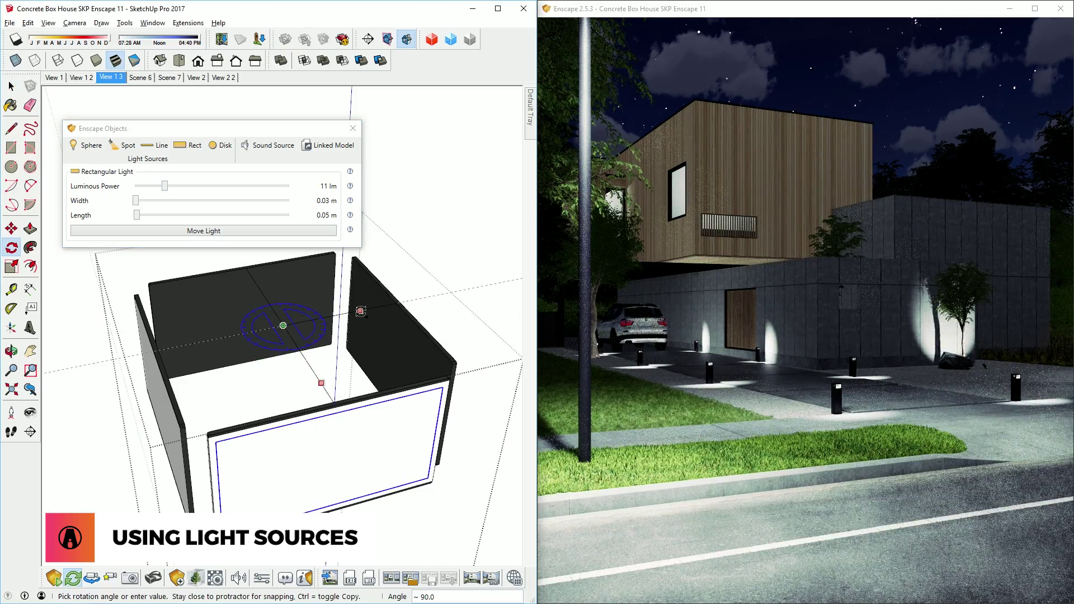
pyautogui.press('space')
pyautogui.click(373, 386)
pyautogui.moveTo(372, 386); pyautogui.dragTo(365, 459, button='middle')
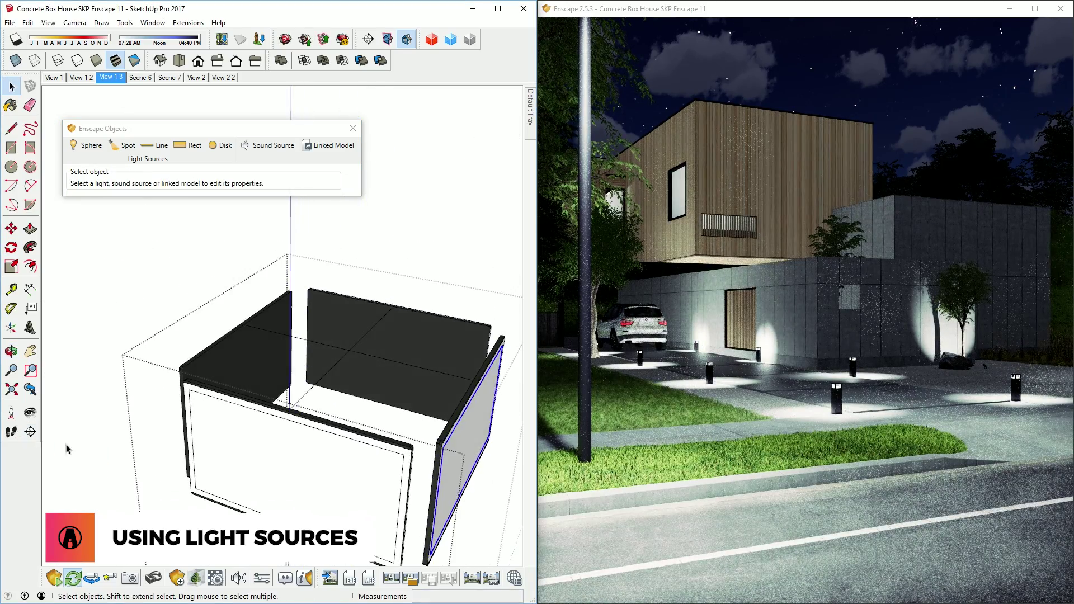
pyautogui.click(111, 77)
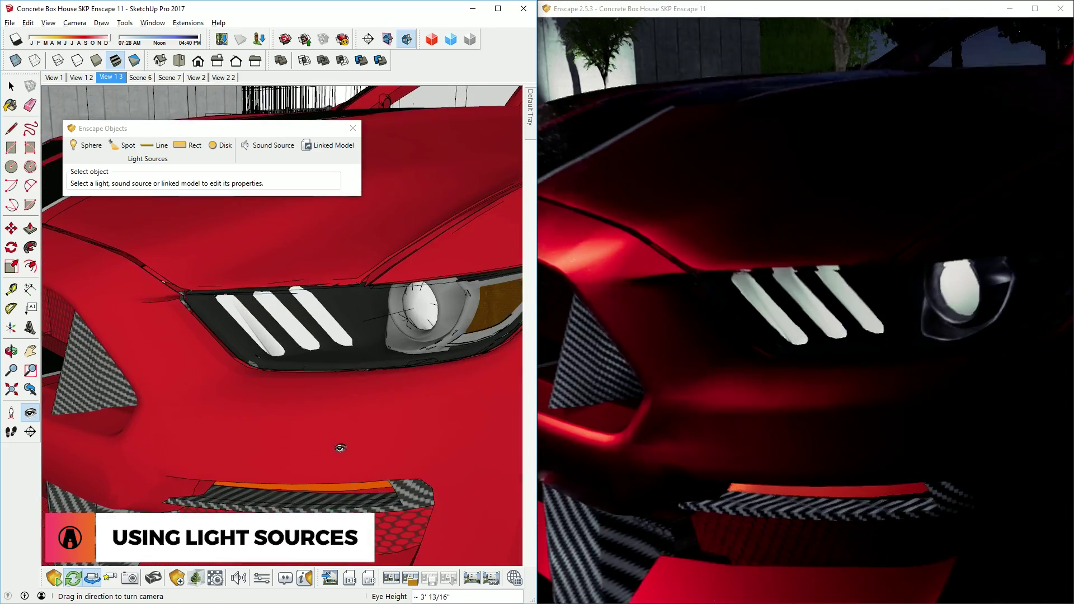
# Step: Enable Self-Illumination on the 'headlight' and 'headlight 2' materials at 5000 cd/m²
pyautogui.click(216, 579)
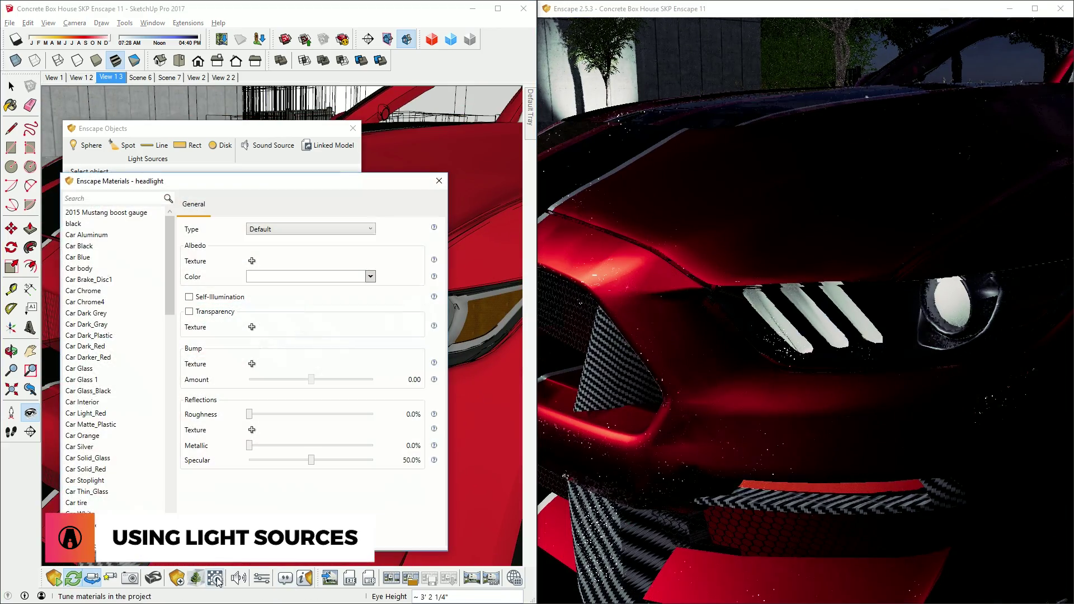
pyautogui.click(113, 199)
pyautogui.write('head')
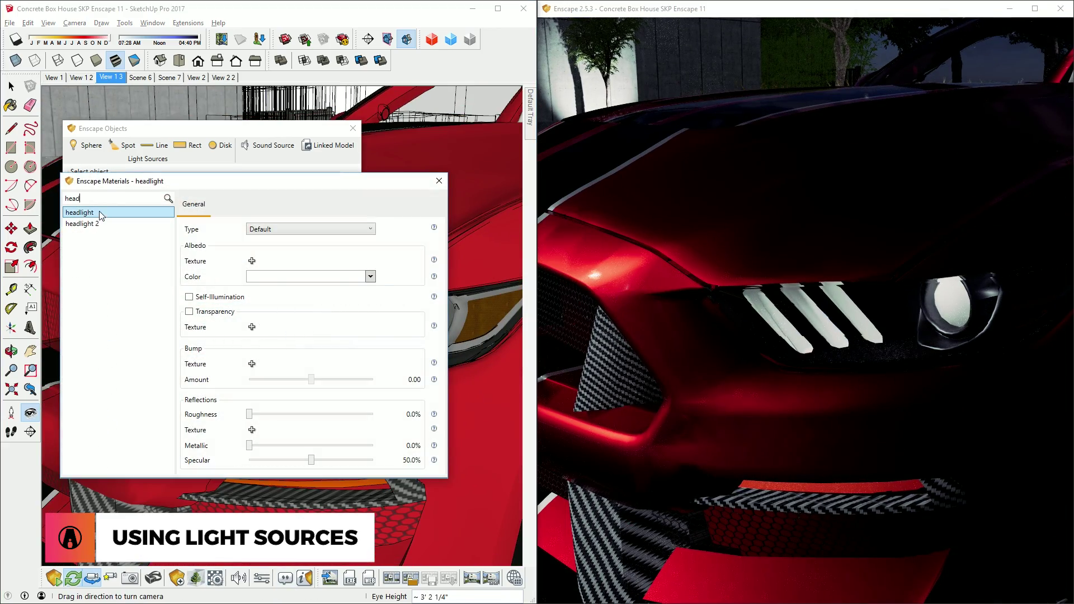
pyautogui.click(190, 298)
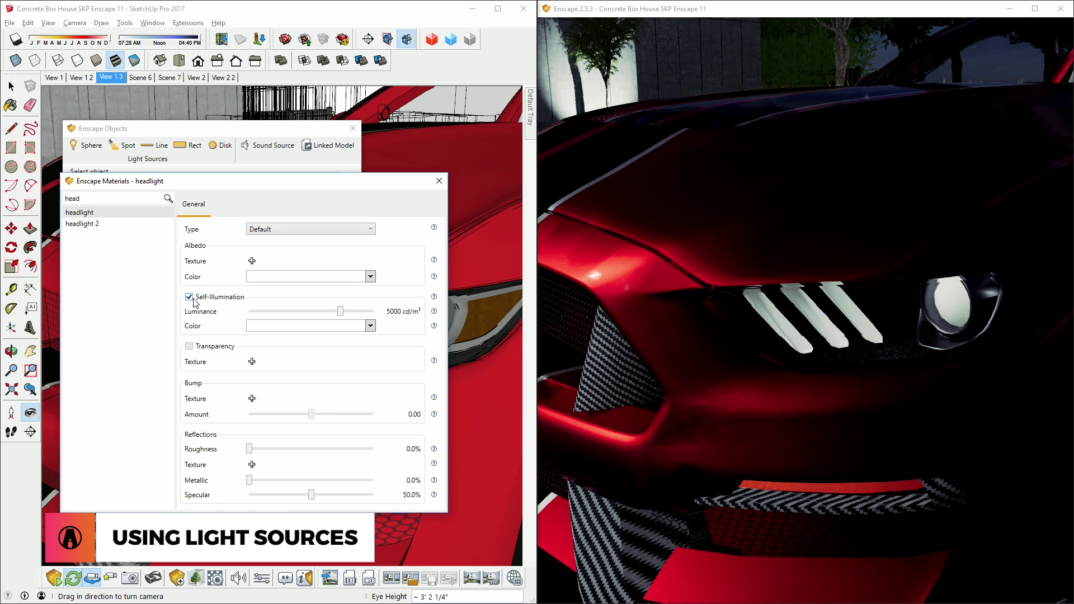
pyautogui.click(144, 223)
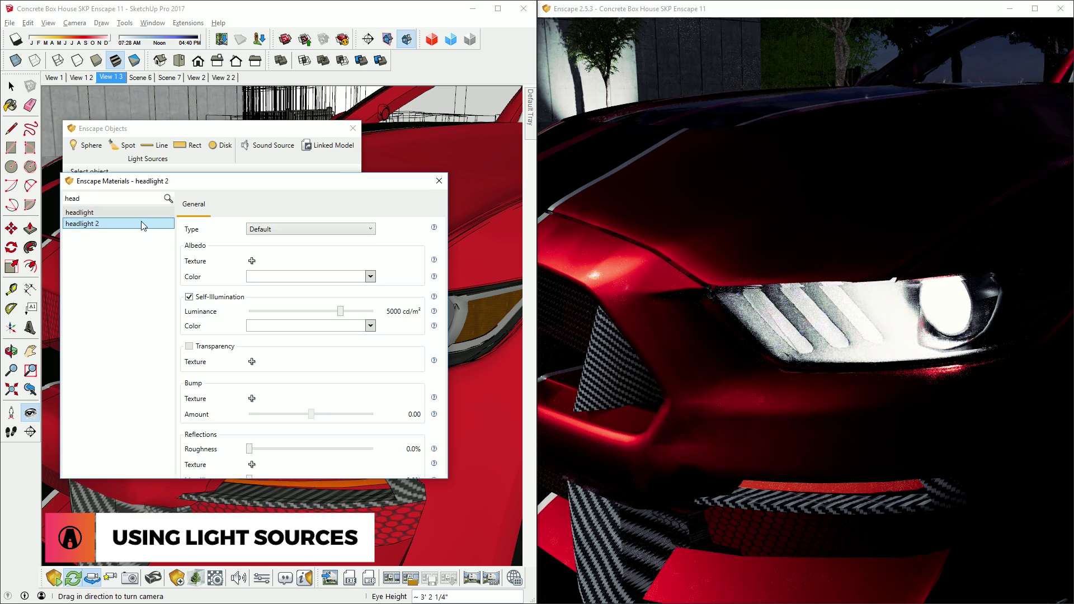
pyautogui.click(190, 297)
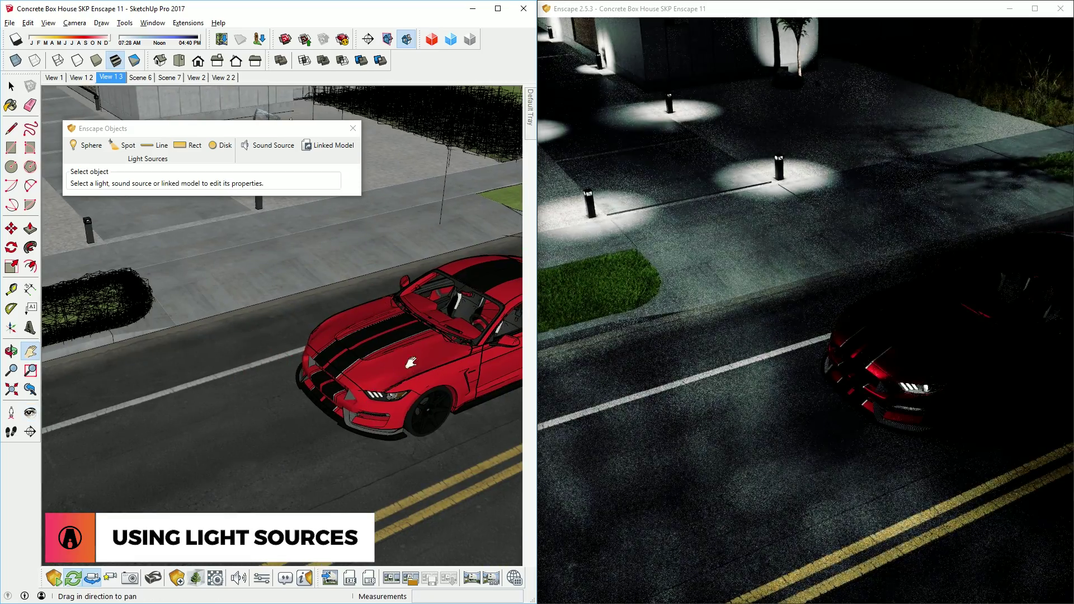
# Step: Place a spotlight in the red car's headlight, dimmed to 81 cd
pyautogui.keyDown('shift'); pyautogui.moveTo(82, 526); pyautogui.dragTo(129, 405, button='middle'); pyautogui.keyUp('shift')
pyautogui.scroll(15, 211, 422)
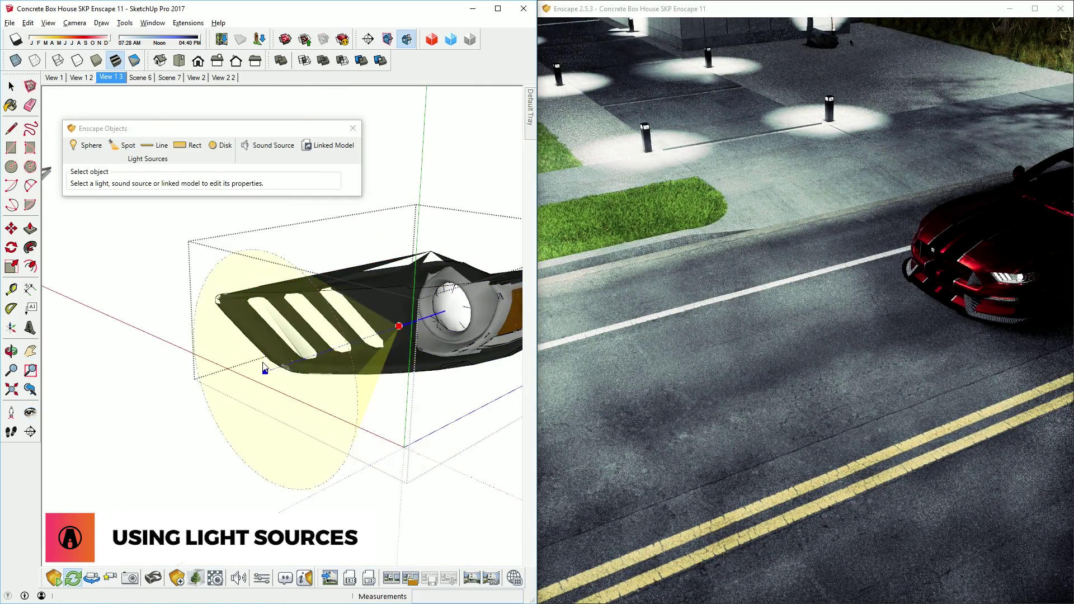
pyautogui.click(265, 368)
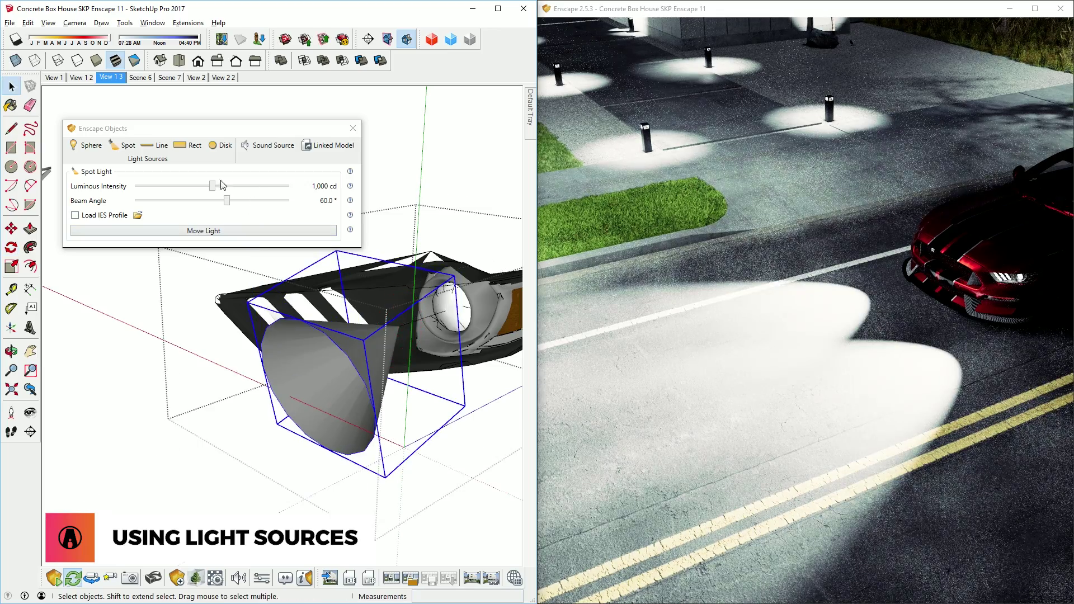
pyautogui.moveTo(212, 186); pyautogui.dragTo(184, 186)
pyautogui.press('Escape')
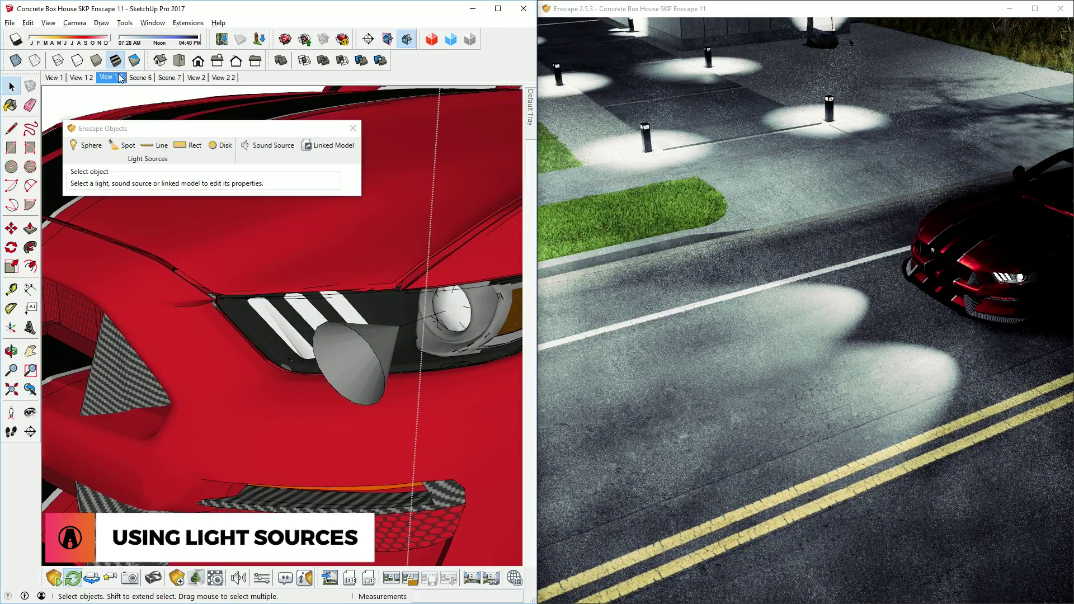
# Step: Dim the street lamp's IES light to 49 cd and the bollard light to 4 lm
pyautogui.click(119, 78)
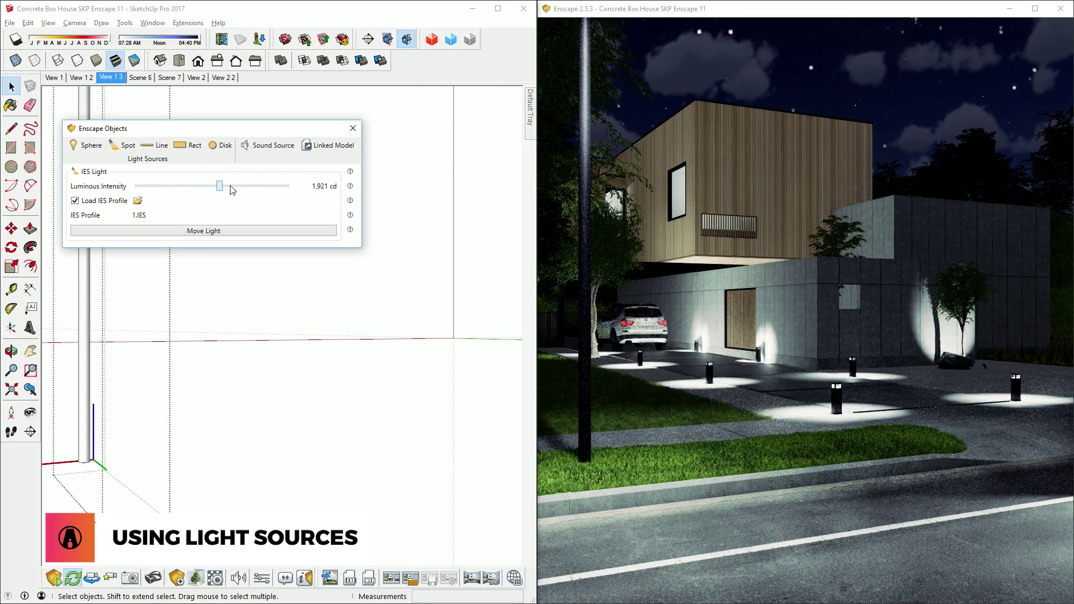
pyautogui.moveTo(232, 190); pyautogui.dragTo(180, 191)
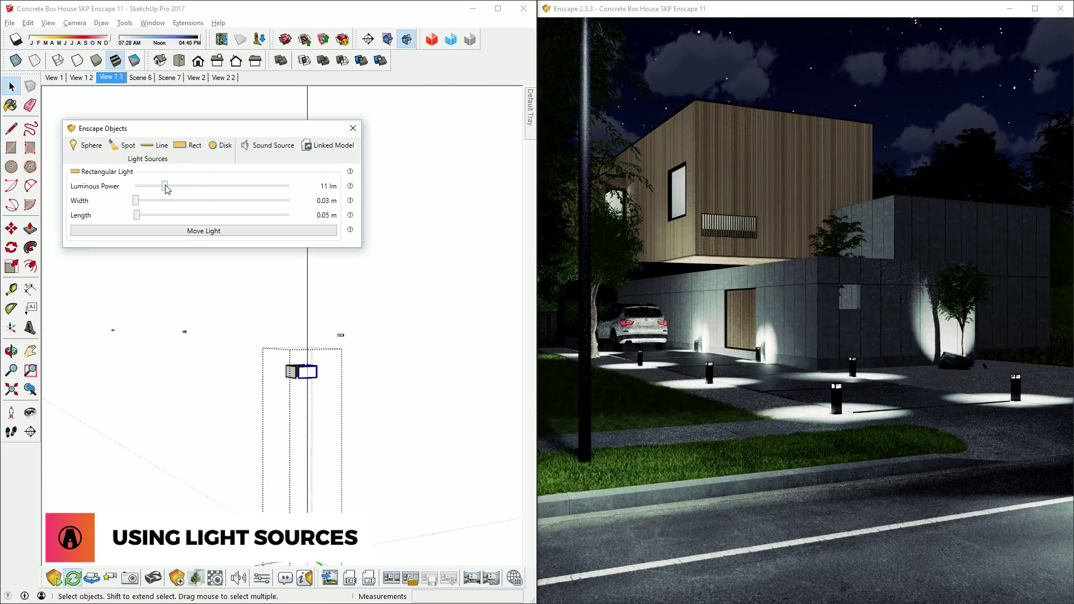
pyautogui.moveTo(166, 190); pyautogui.dragTo(154, 189)
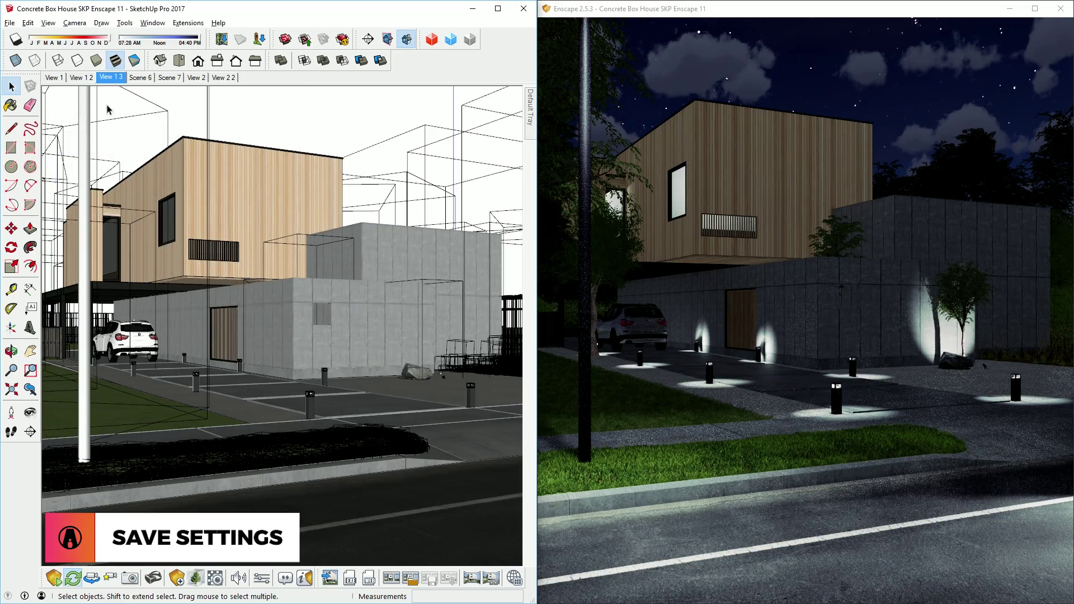
# Step: Apply Custom Settings 1 to the View 1 2 scene and Custom Settings 2 to View 1 3
pyautogui.click(88, 78)
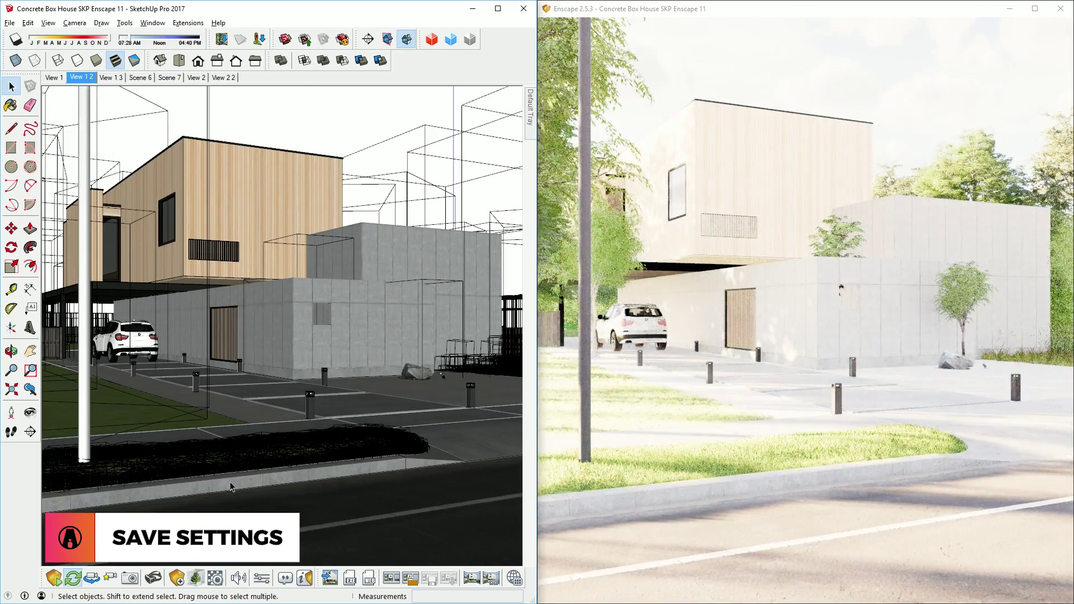
pyautogui.click(261, 578)
pyautogui.click(126, 132)
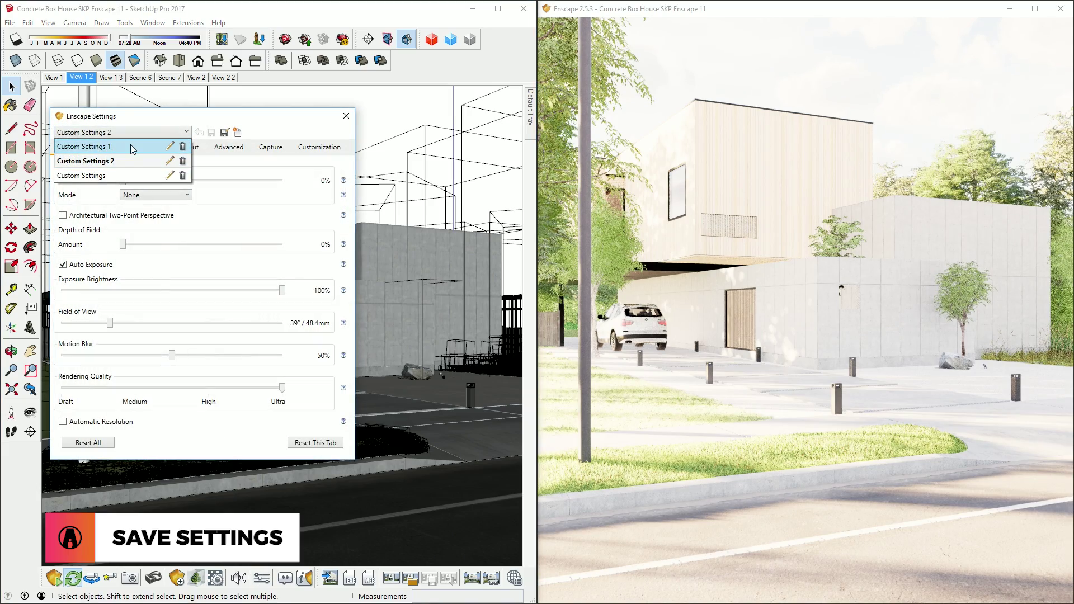
pyautogui.click(132, 148)
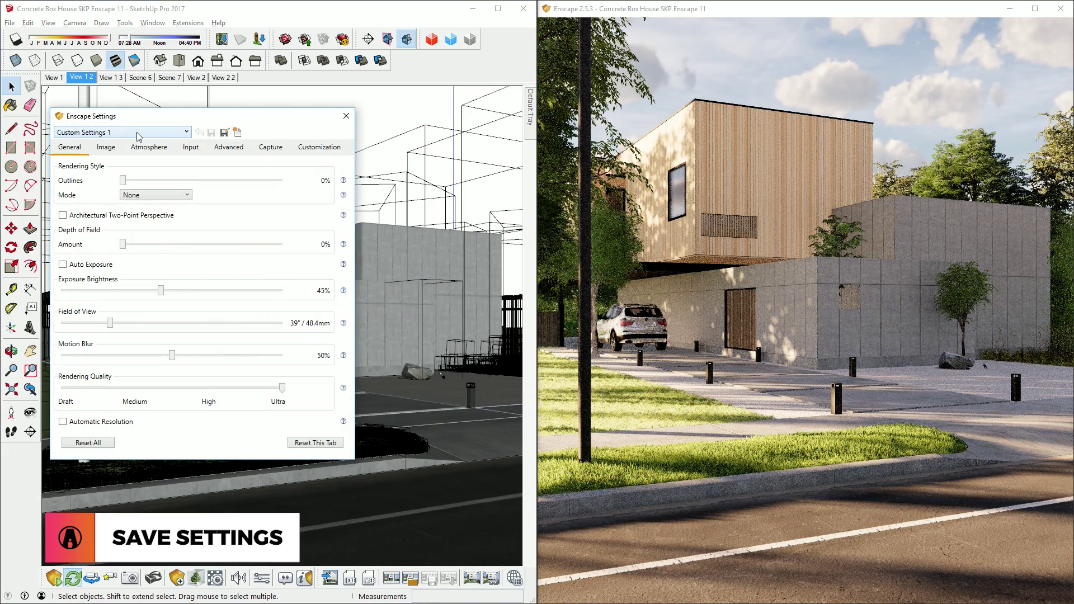
pyautogui.click(111, 78)
pyautogui.click(130, 133)
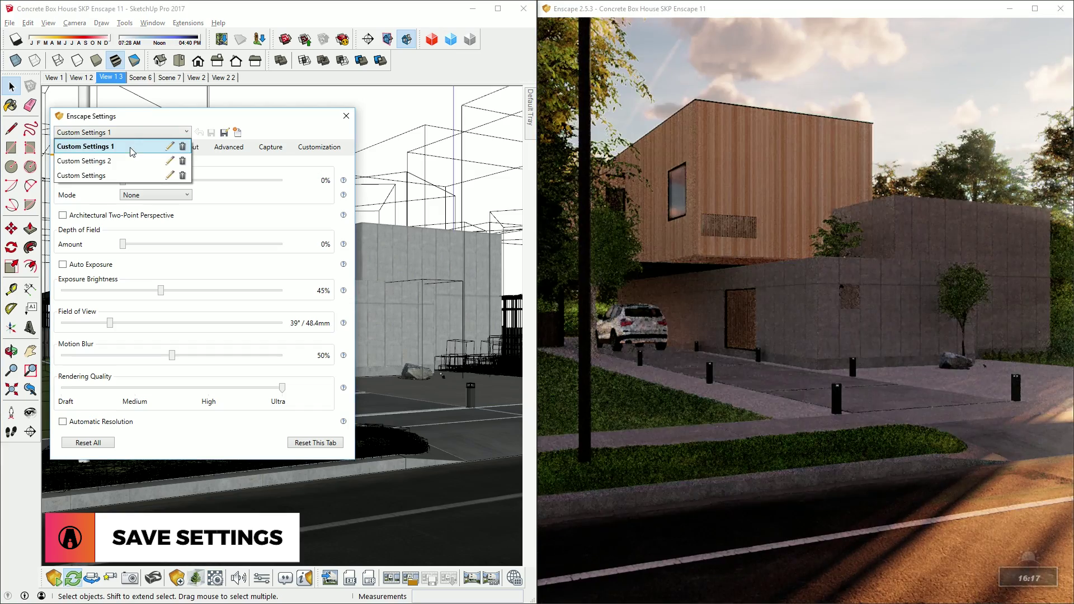
pyautogui.click(118, 163)
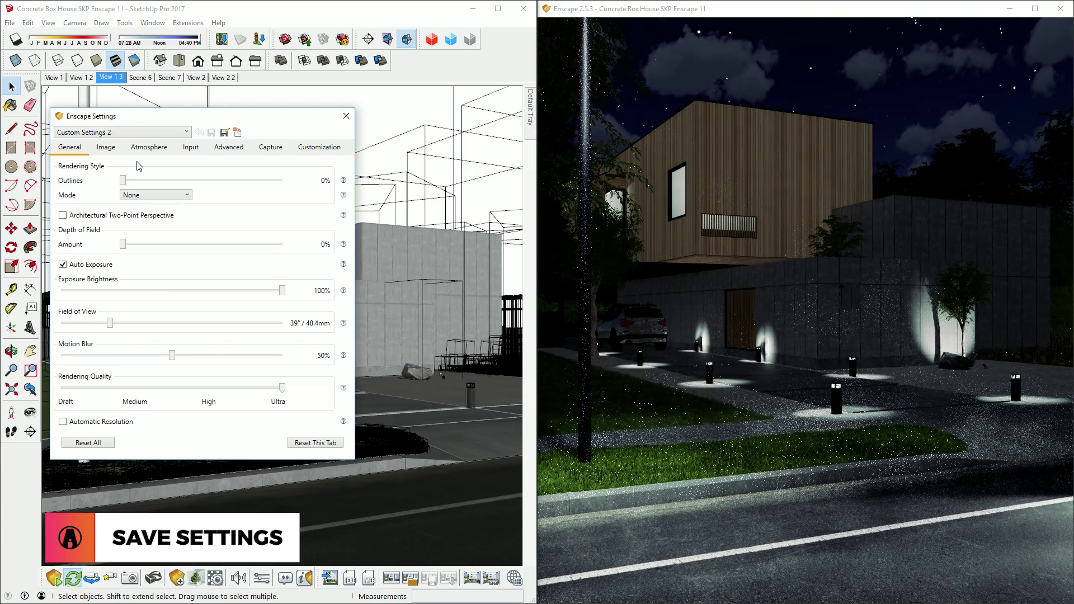
# Step: Rename the Custom Settings 2 preset to 'Night Settings'
pyautogui.click(175, 132)
pyautogui.click(147, 159)
pyautogui.write('Night Sett')
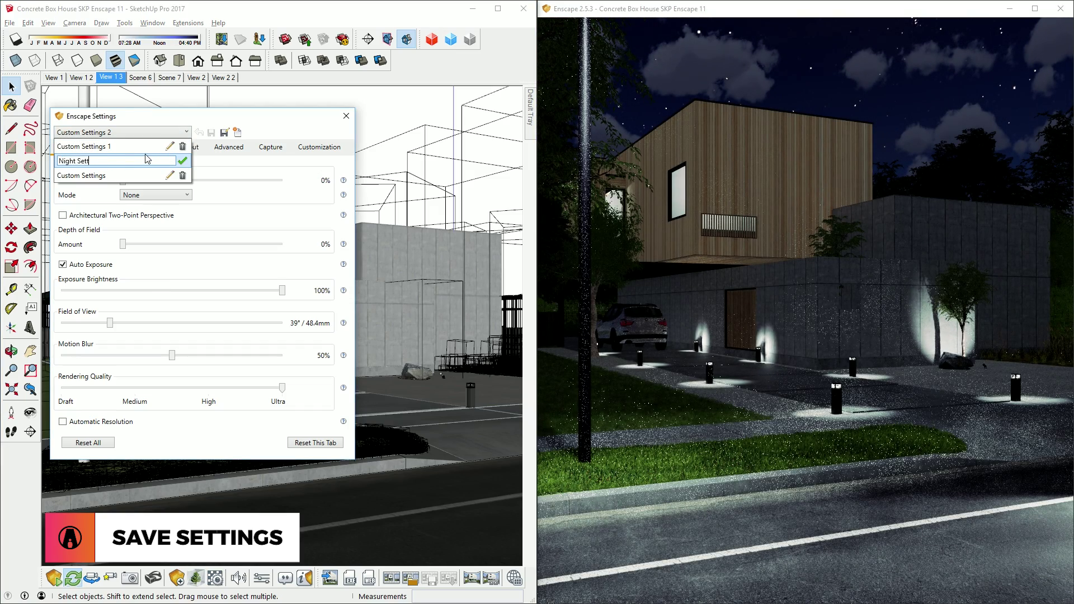
pyautogui.write('ings')
pyautogui.press('Return')
# Step: In View 1 2, rename the Custom Settings 1 preset to 'Day Settings'
pyautogui.click(177, 134)
pyautogui.click(81, 78)
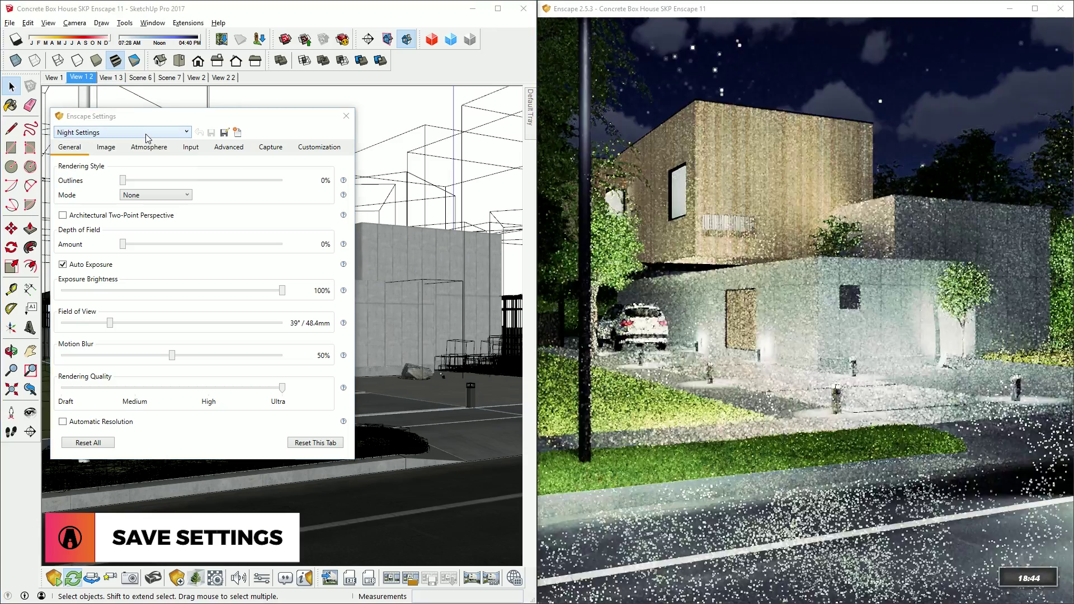
pyautogui.click(130, 132)
pyautogui.click(84, 146)
pyautogui.click(130, 133)
pyautogui.click(170, 146)
pyautogui.write('Day Set')
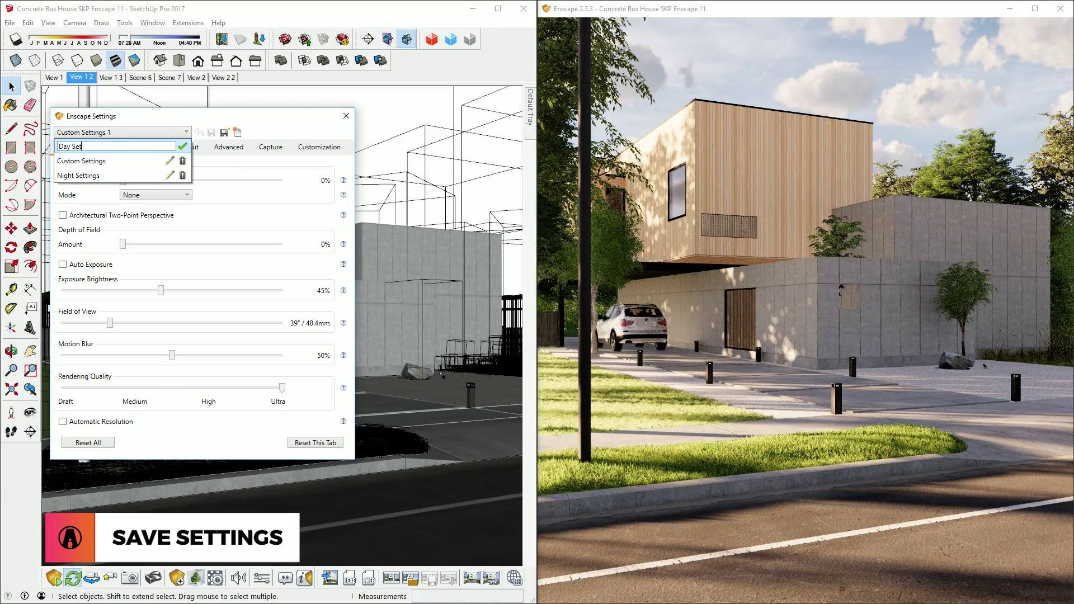
pyautogui.write('tings')
pyautogui.press('Return')
pyautogui.click(149, 147)
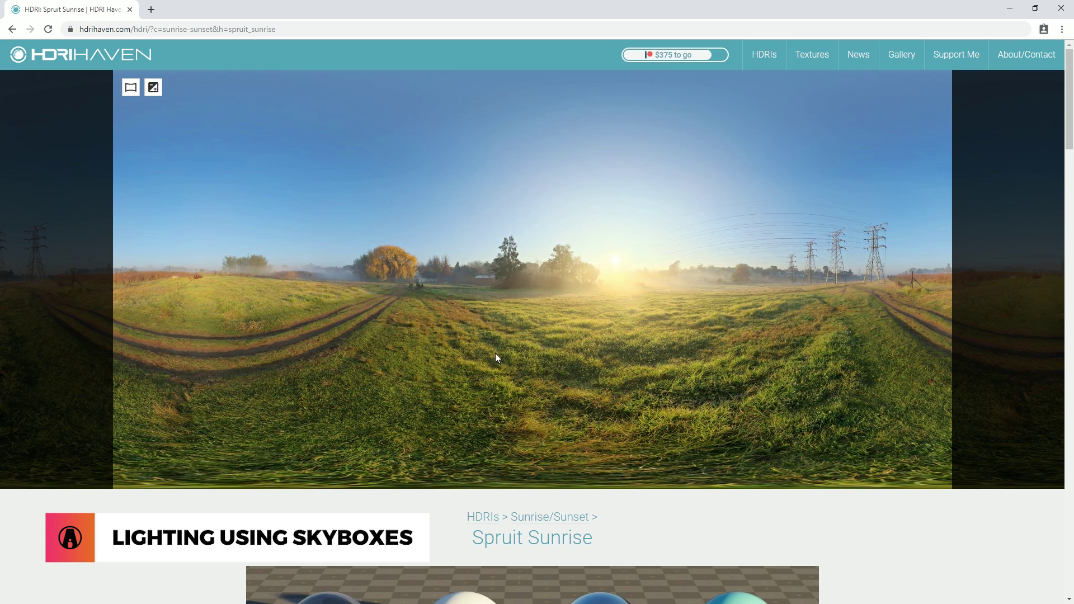
# Step: Inspect a skybox panorama in the interactive 360° viewer, turning it to show the pylons
pyautogui.click(130, 89)
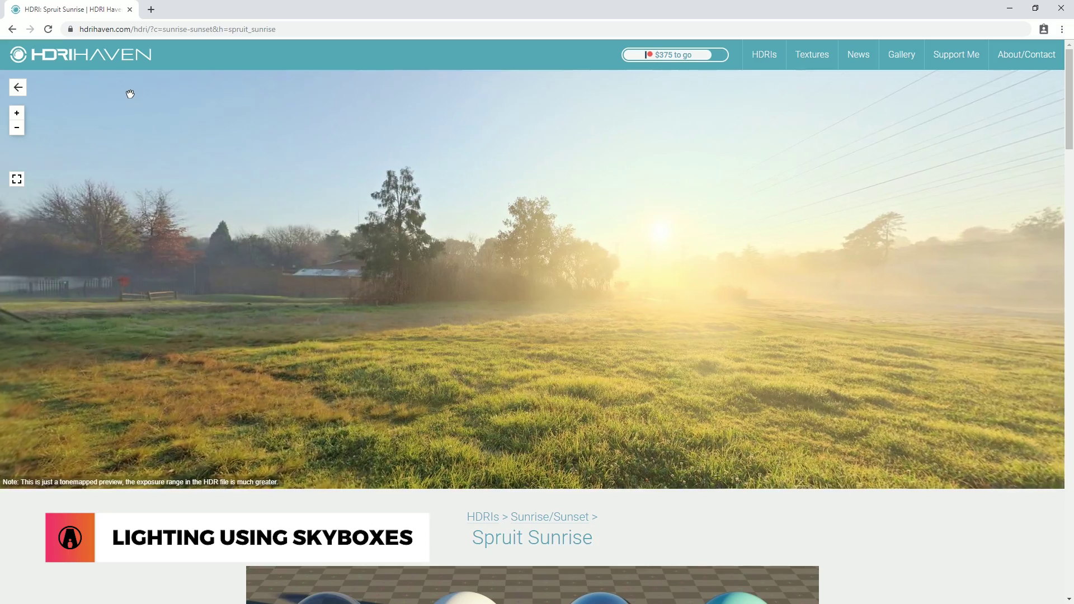
pyautogui.moveTo(864, 372); pyautogui.dragTo(460, 372)
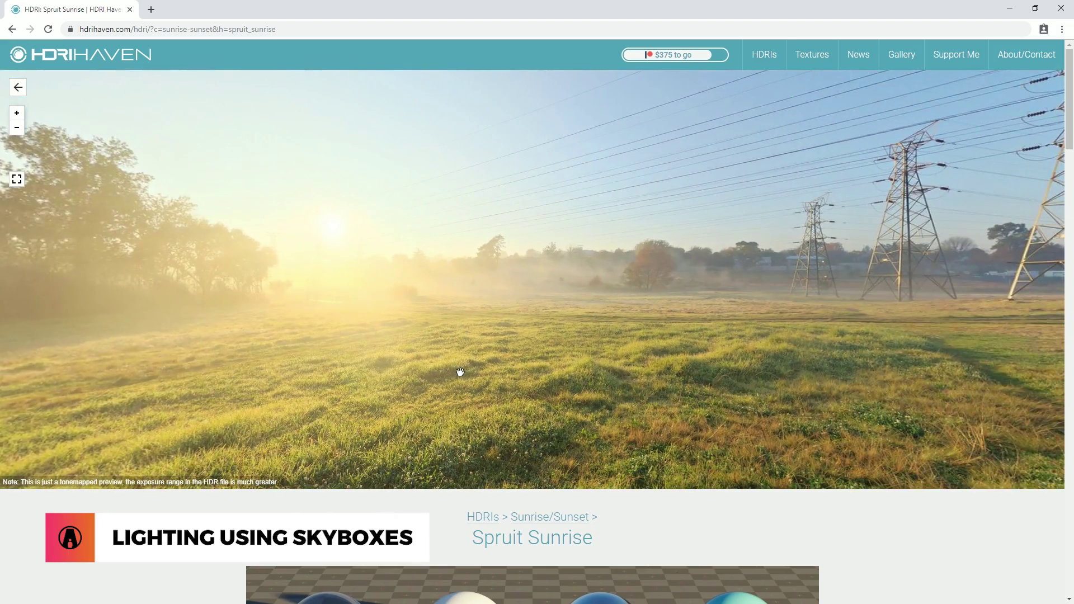
pyautogui.moveTo(910, 362); pyautogui.dragTo(397, 317)
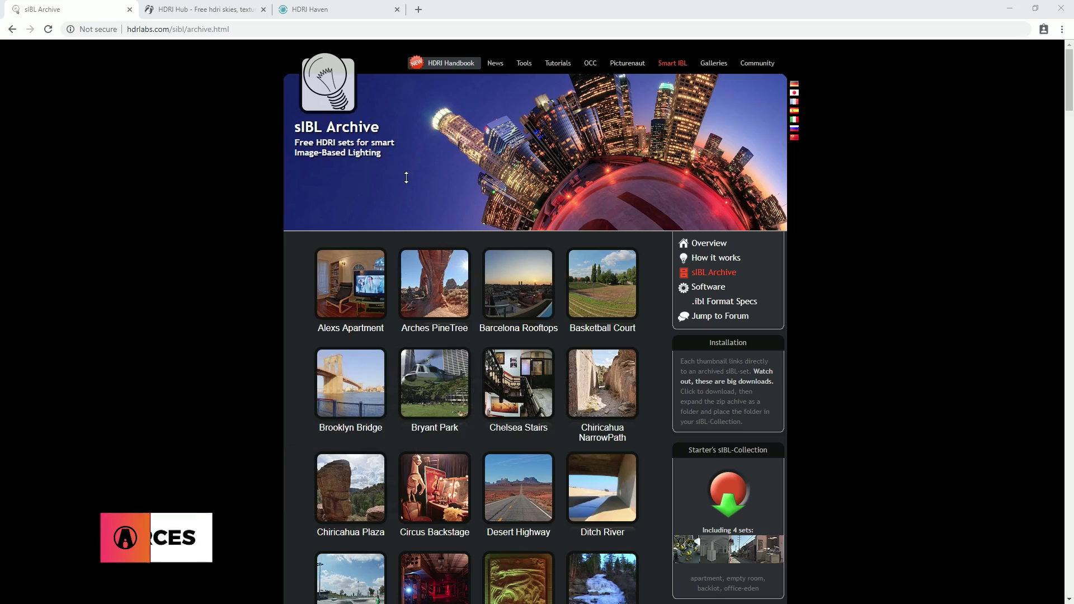
pyautogui.scroll(-3, 942, 308)
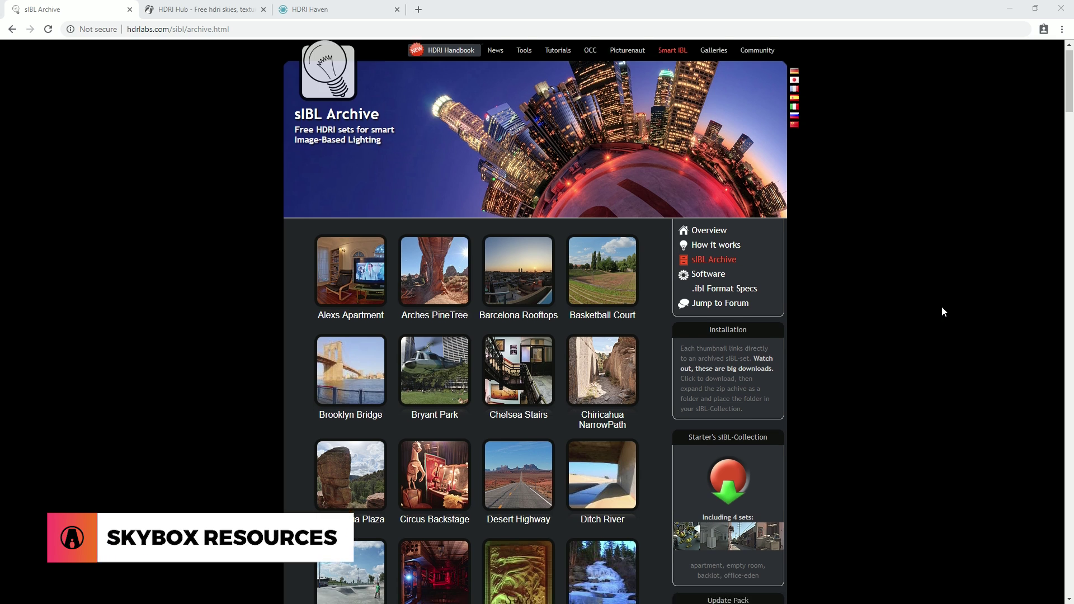
# Step: Go via HDRI Hub to HDRI Haven and list its Sunrise/Sunset HDRIs
pyautogui.click(224, 9)
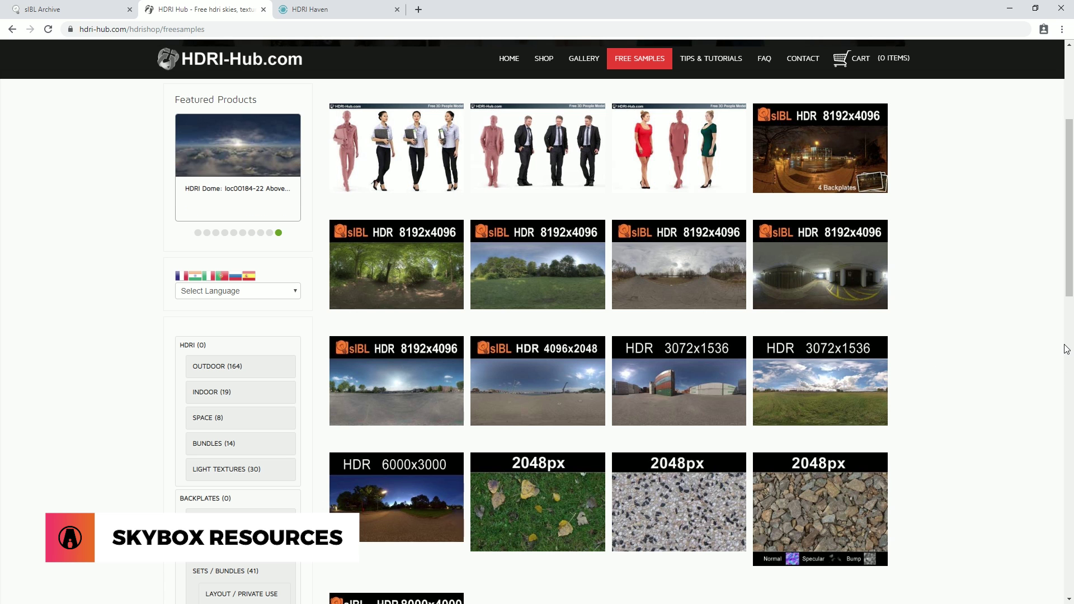
pyautogui.click(293, 6)
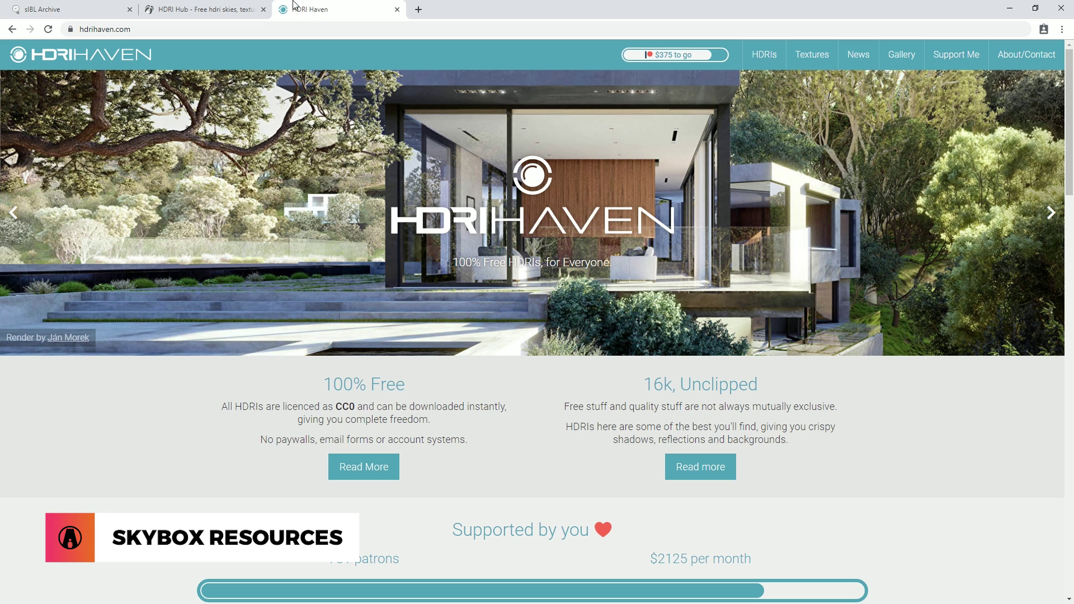
pyautogui.click(765, 54)
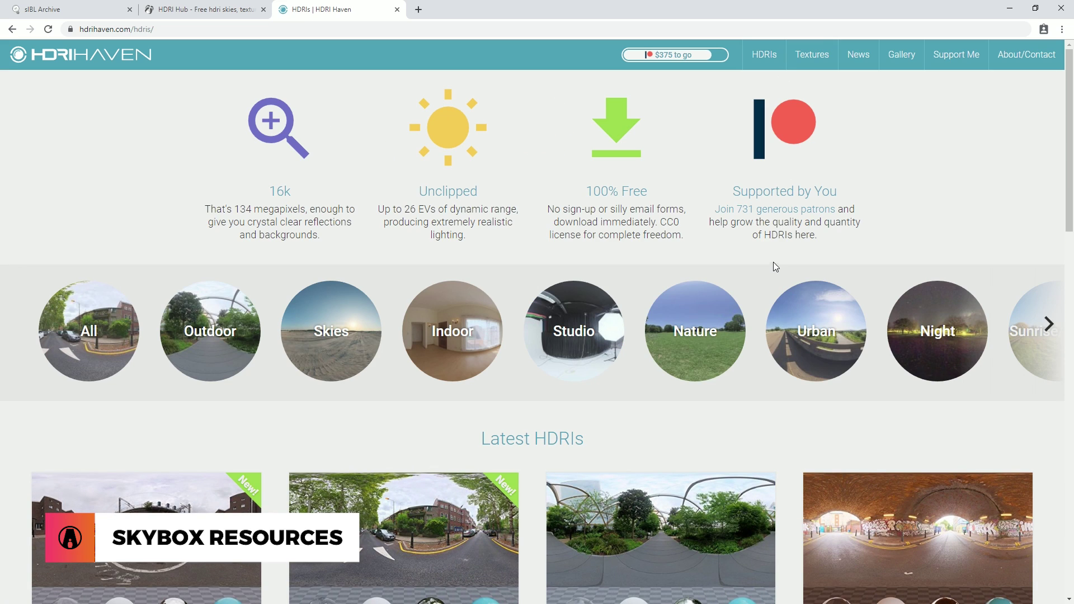
pyautogui.scroll(-6, 773, 264)
pyautogui.click(530, 550)
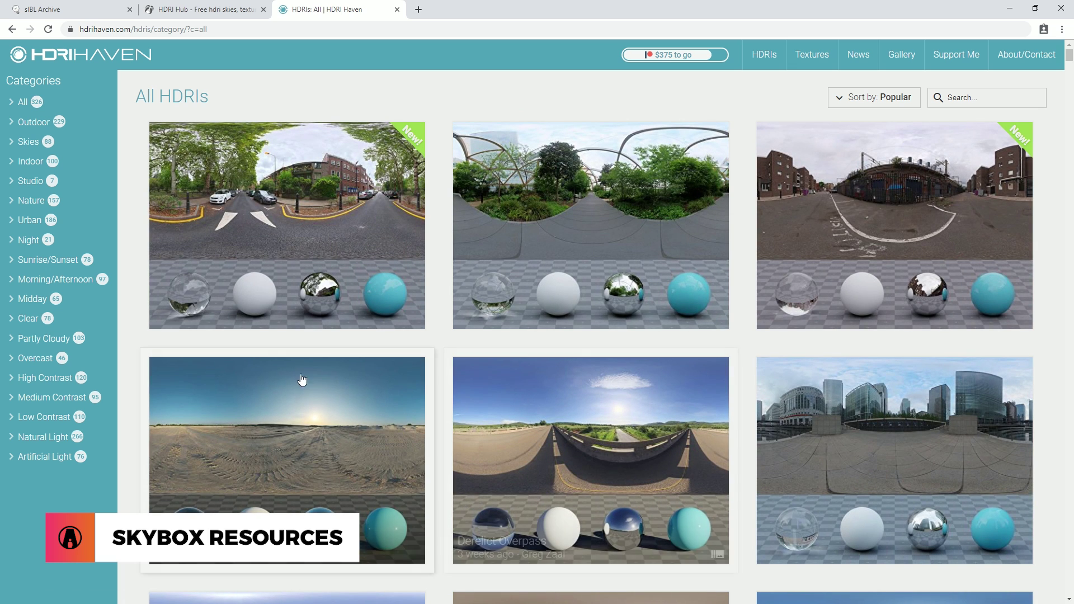
pyautogui.click(90, 264)
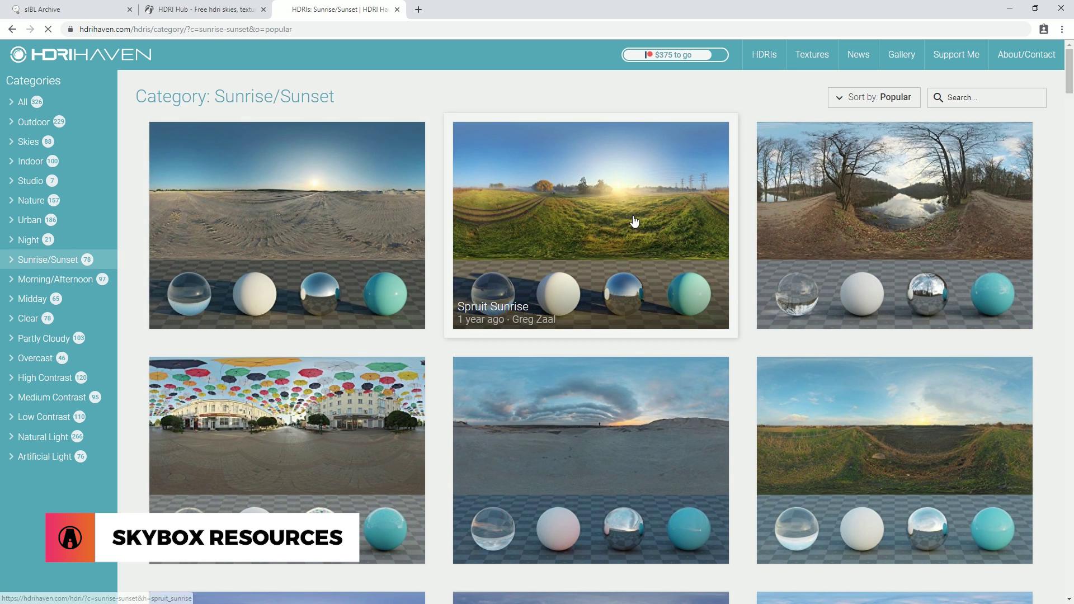
# Step: Check the Spruit Sunrise HDRI, then open The Sky Is On Fire HDRI page
pyautogui.click(634, 222)
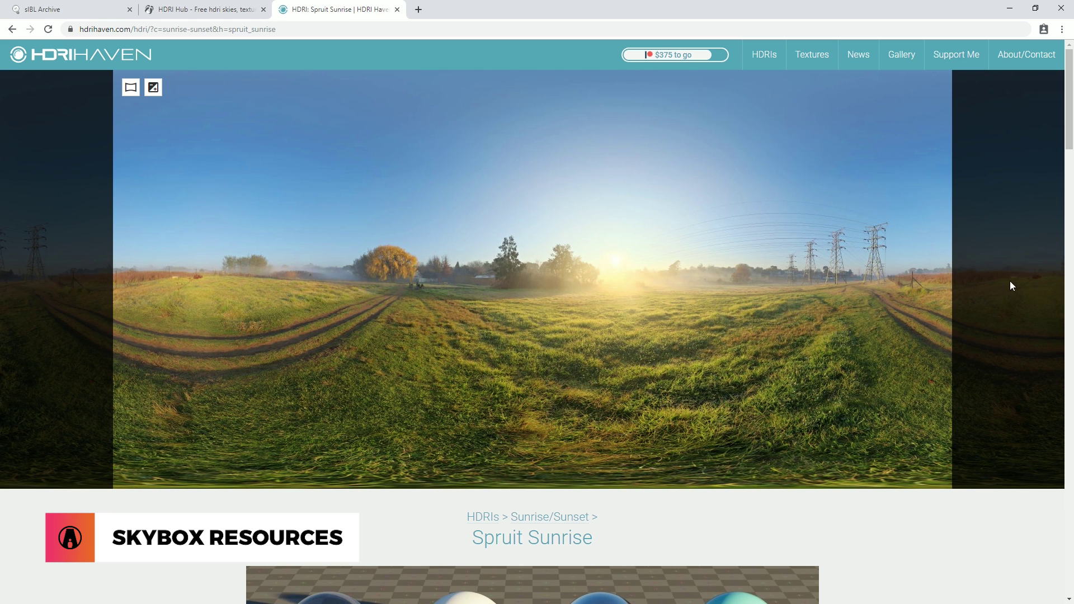
pyautogui.hotkey('alt', 'Left')
pyautogui.scroll(-7, 935, 343)
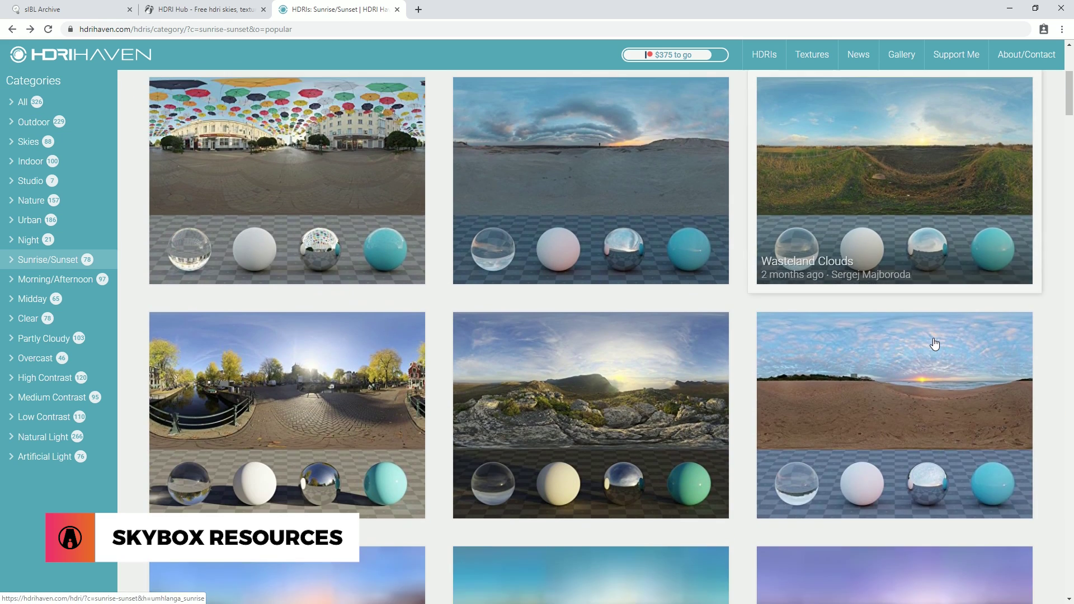
pyautogui.scroll(-4, 935, 343)
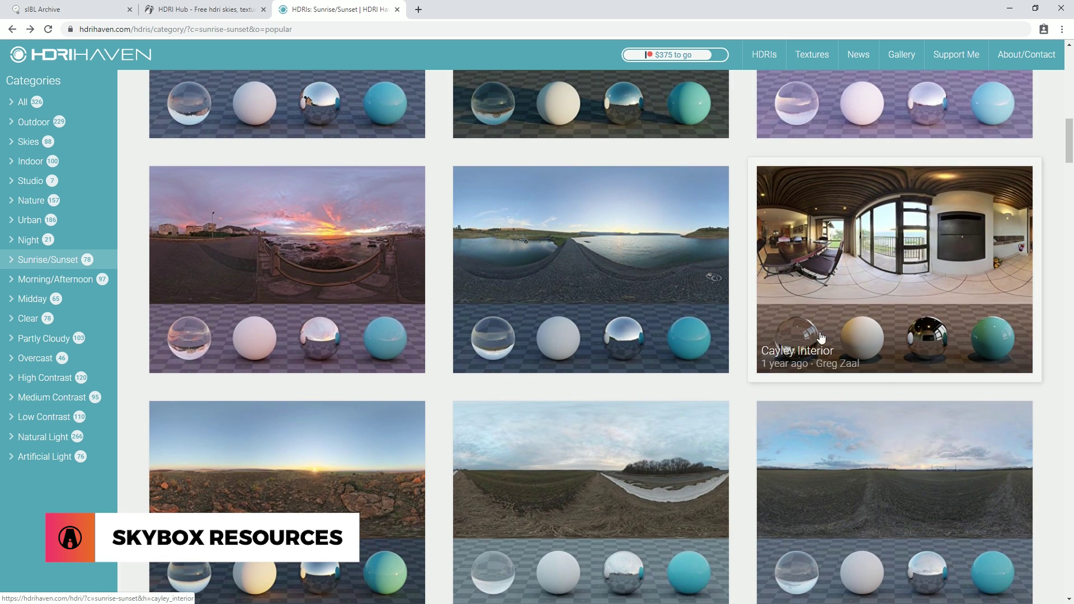
pyautogui.click(336, 253)
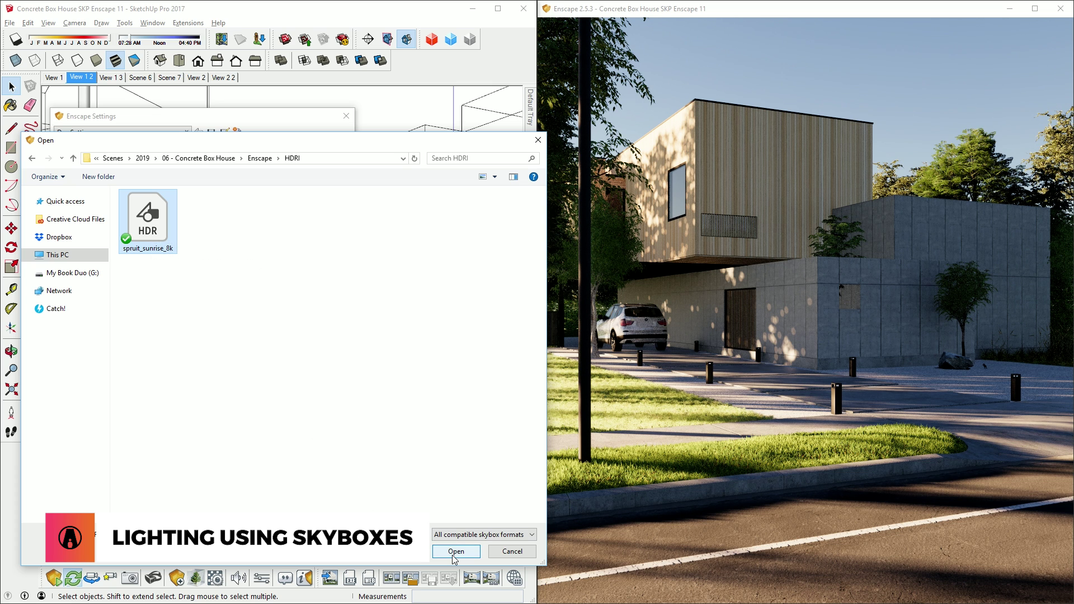
# Step: Load spruit_sunrise_8k.hdr with sun from its brightest point, 5.1° rotation and 11595.59 Lux
pyautogui.click(456, 551)
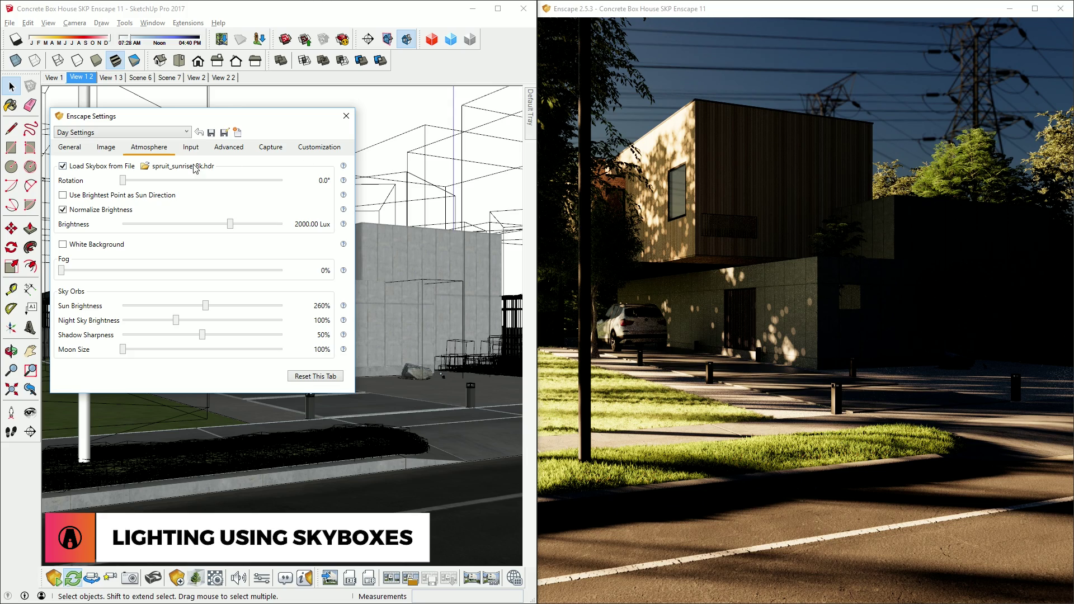
pyautogui.moveTo(127, 183); pyautogui.dragTo(169, 184)
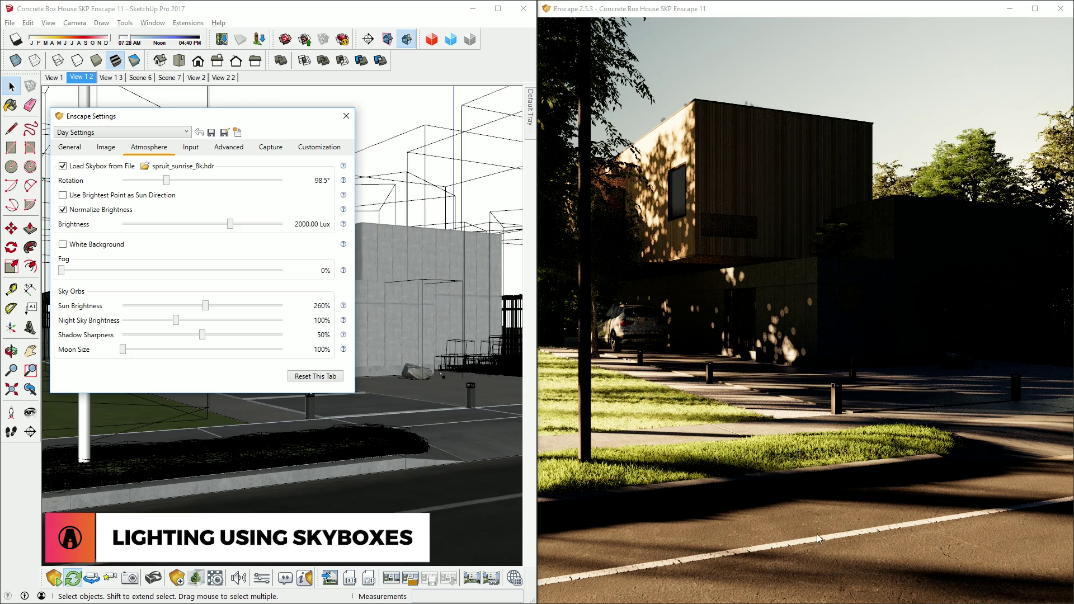
pyautogui.moveTo(169, 185)
pyautogui.mouseDown()
pyautogui.moveTo(124, 186)
pyautogui.moveTo(162, 186)
pyautogui.mouseUp()
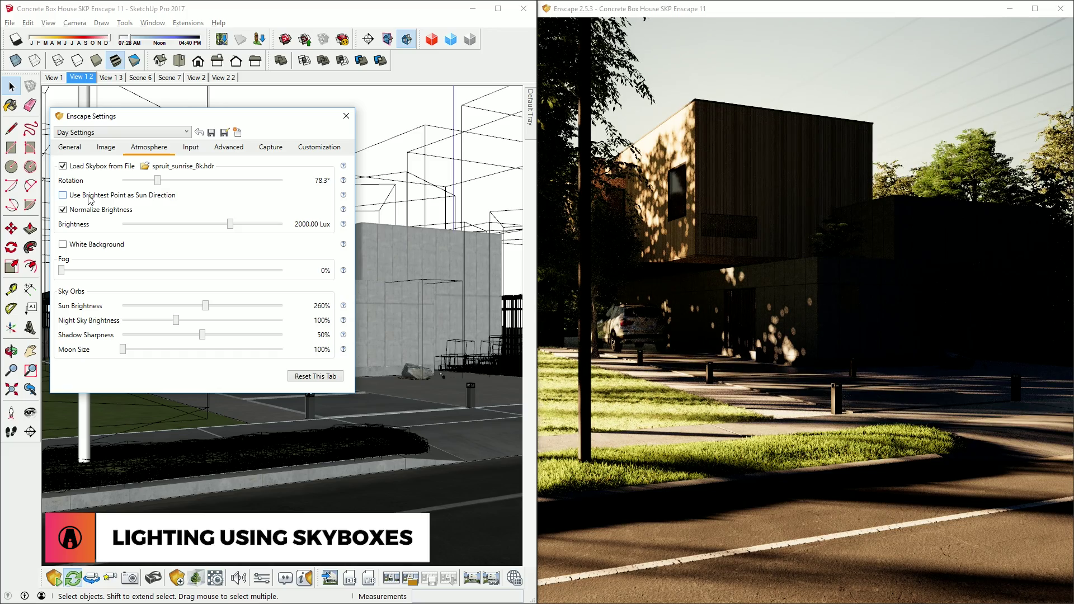
pyautogui.click(89, 196)
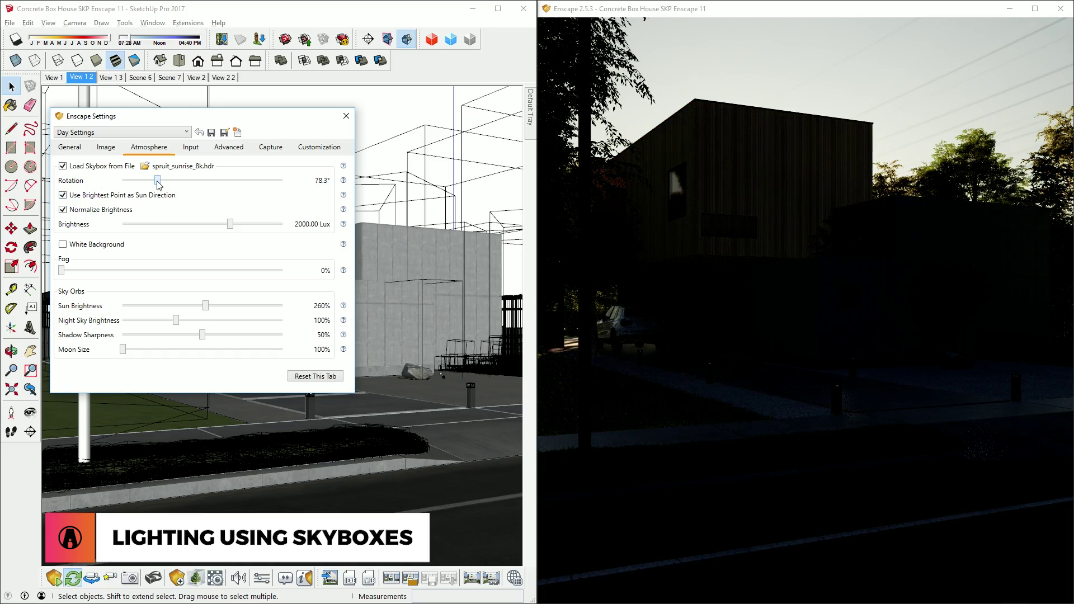
pyautogui.moveTo(157, 181); pyautogui.dragTo(126, 185)
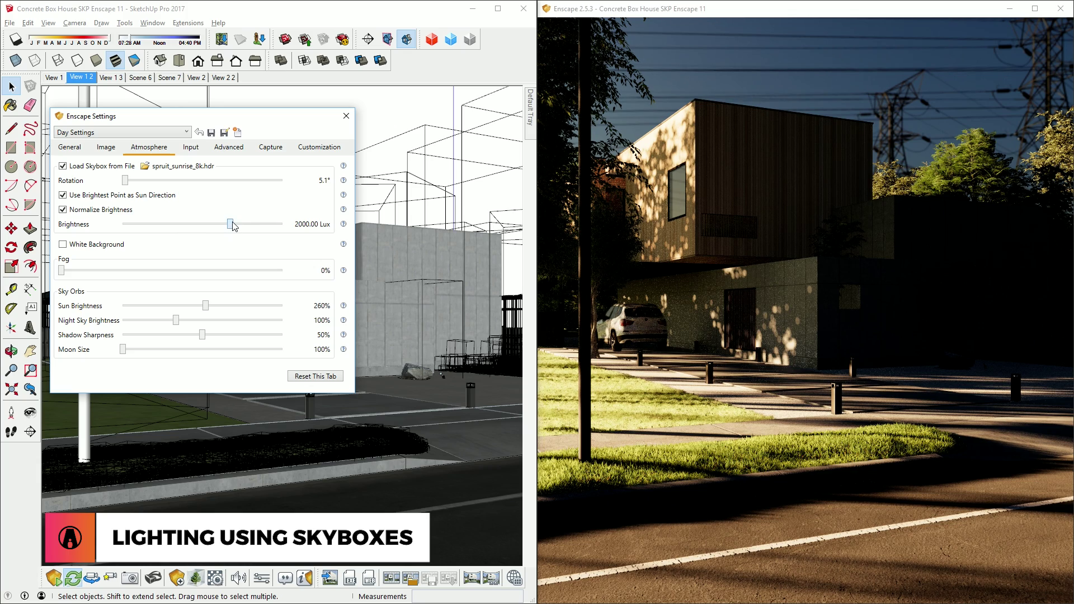
pyautogui.moveTo(234, 226); pyautogui.dragTo(253, 227)
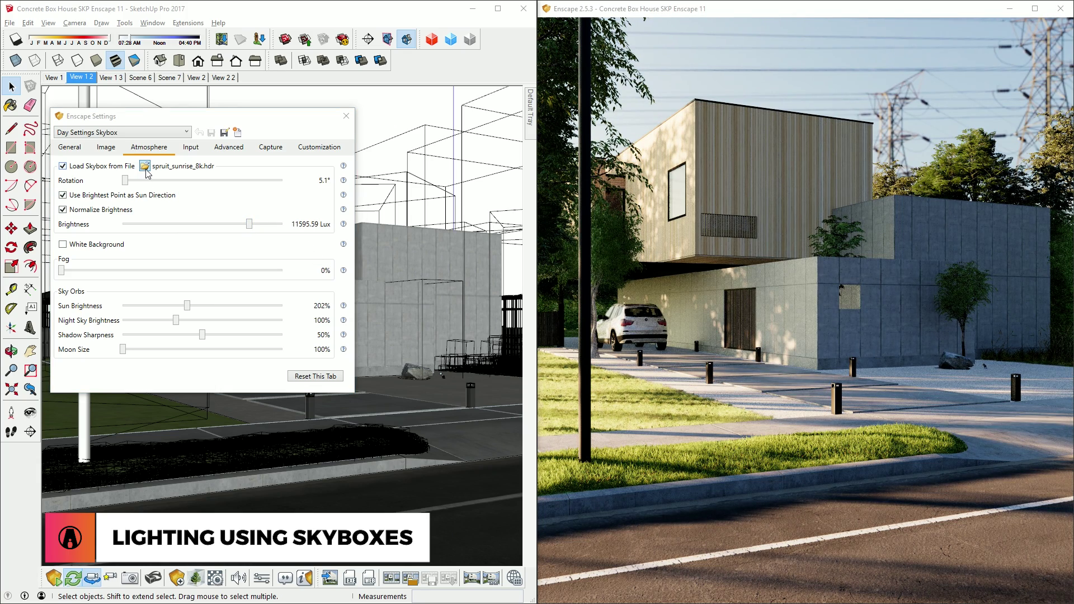
# Step: Load the_sky_is_on_fire_8k.hdr at 921.08 Lux, rotated to 87.2°, with lower sun brightness
pyautogui.click(144, 165)
pyautogui.click(246, 249)
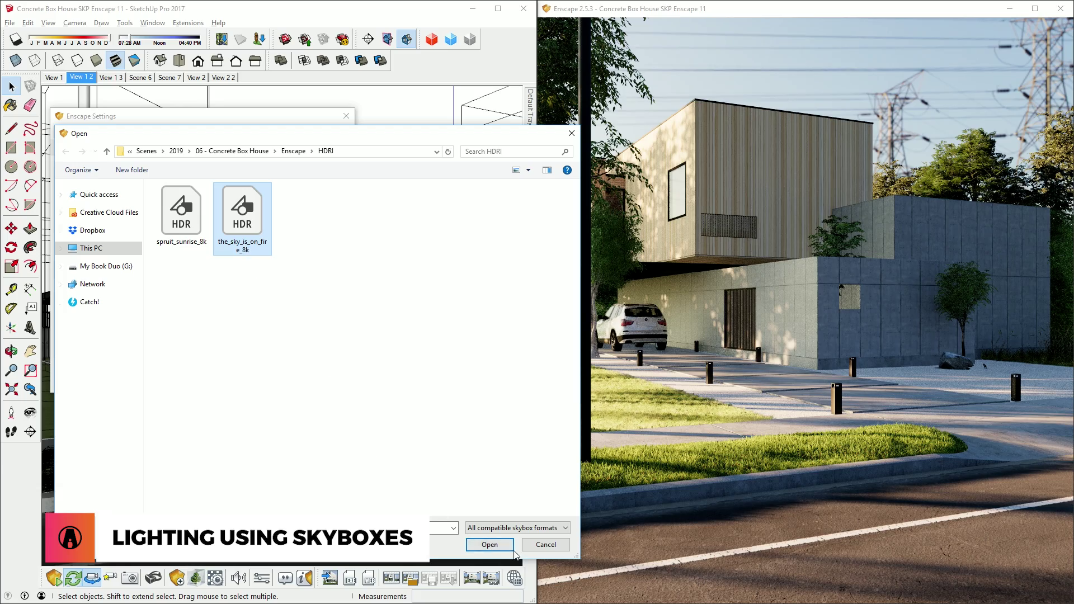
pyautogui.click(490, 545)
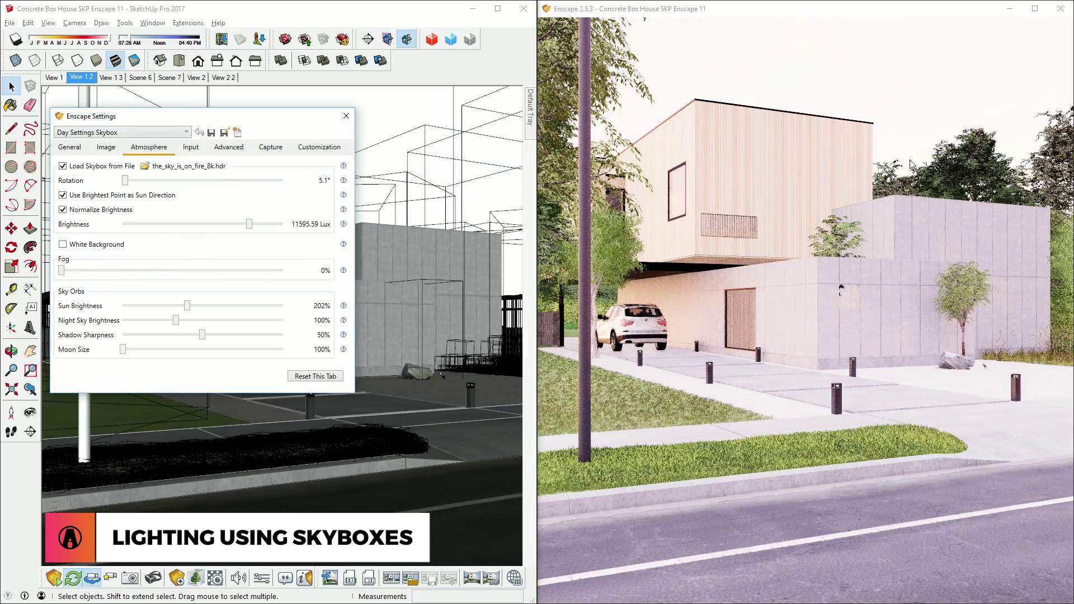
pyautogui.moveTo(252, 227); pyautogui.dragTo(222, 226)
pyautogui.moveTo(125, 180); pyautogui.dragTo(163, 189)
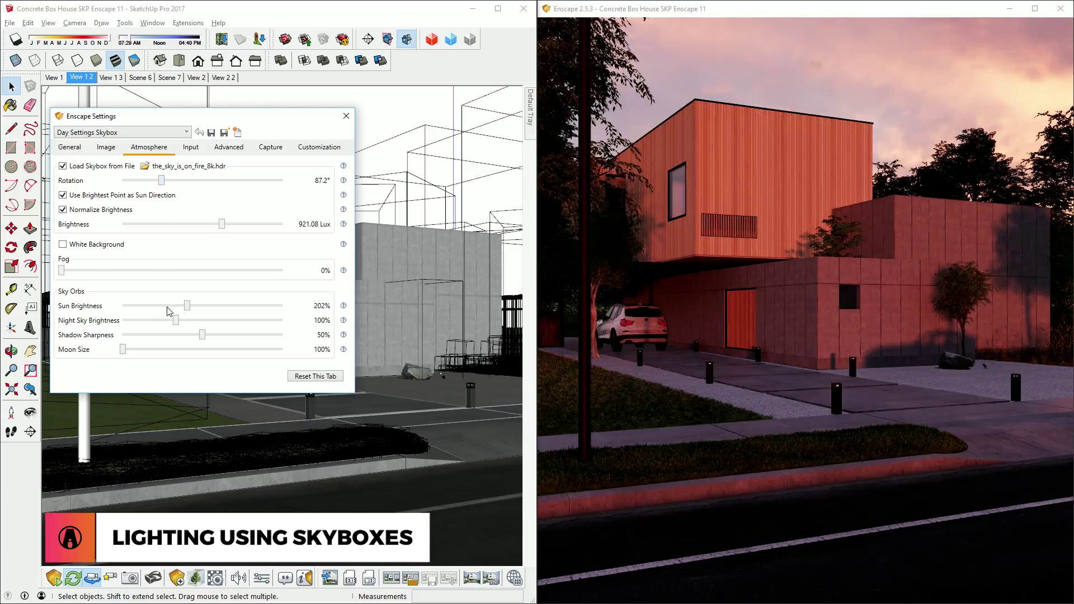
pyautogui.moveTo(184, 308)
pyautogui.mouseDown()
pyautogui.moveTo(122, 311)
pyautogui.moveTo(283, 311)
pyautogui.moveTo(172, 311)
pyautogui.mouseUp()
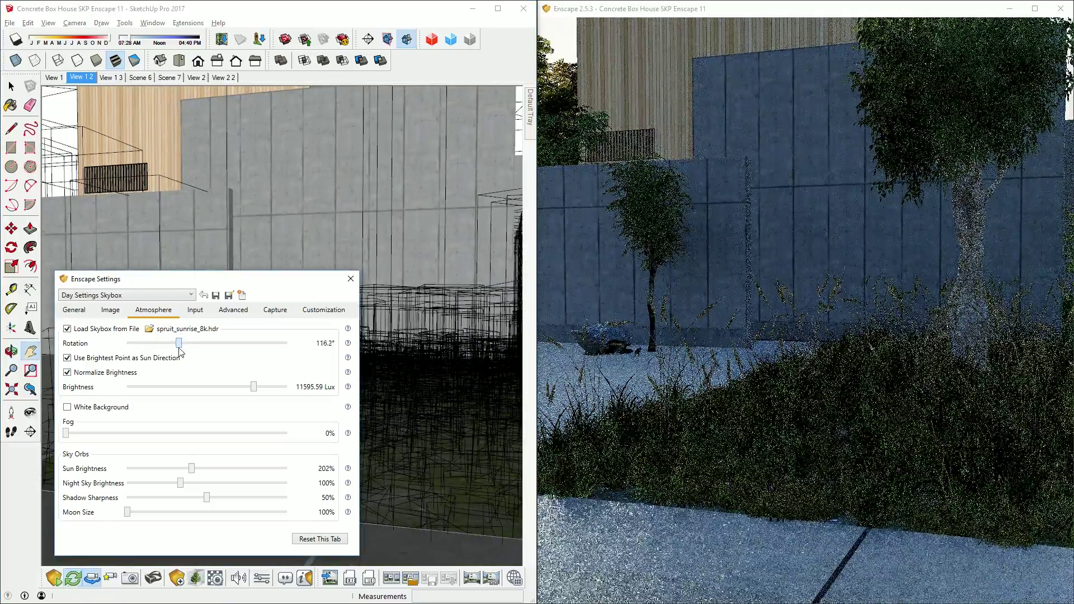
# Step: Rotate the spruit_sunrise_8k skybox to 119.0° and switch to the View 2 2 scene
pyautogui.moveTo(179, 348); pyautogui.dragTo(181, 348)
pyautogui.moveTo(427, 347)
pyautogui.mouseDown(button='middle')
pyautogui.moveTo(431, 336)
pyautogui.moveTo(405, 343)
pyautogui.mouseUp(button='middle')
pyautogui.click(235, 78)
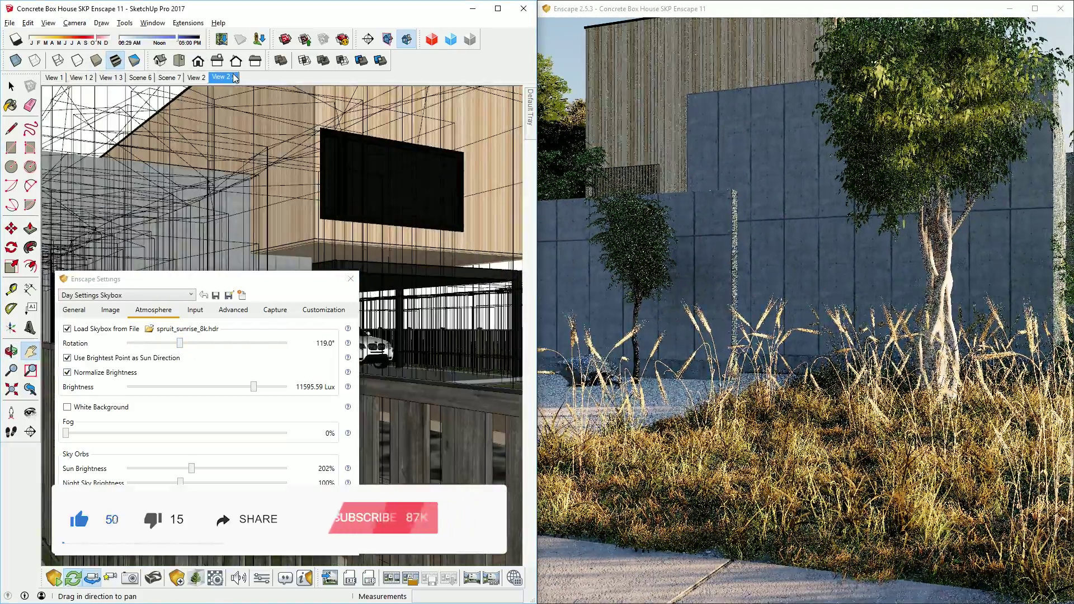